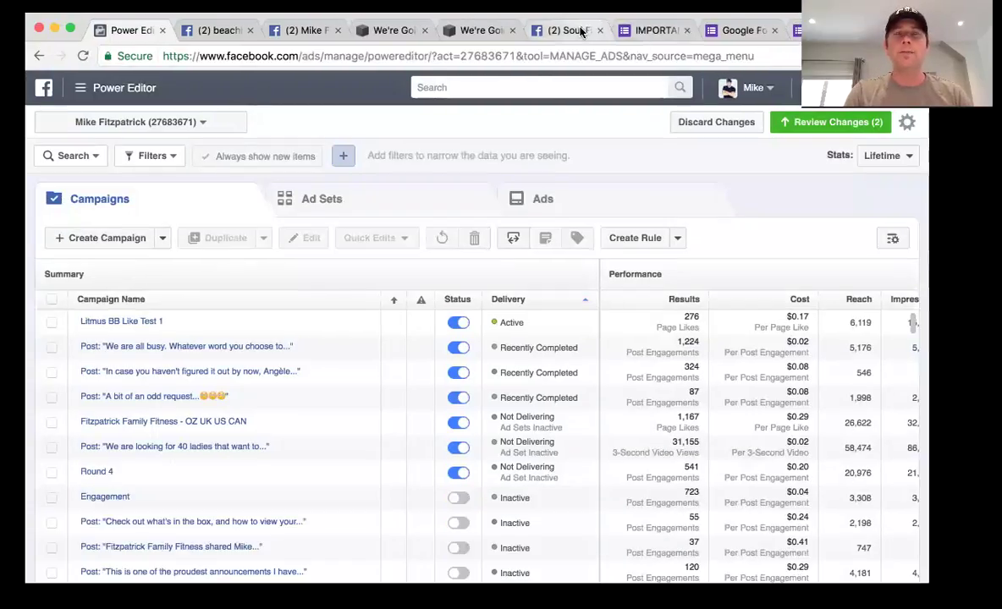
Go from the group tab to your own profile, close the chat, and open the account dropdown
left_click(546, 93)
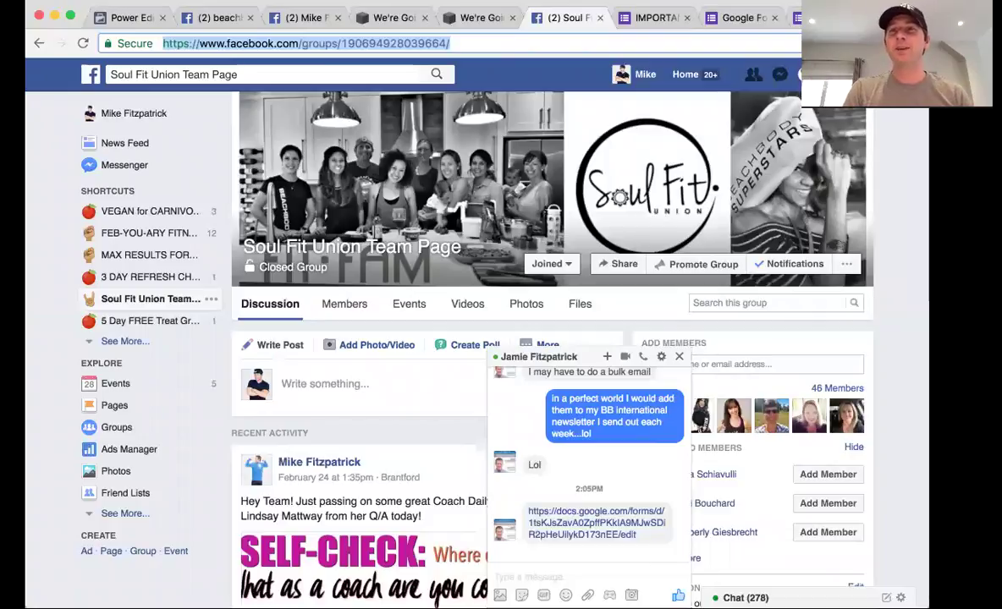
left_click(646, 76)
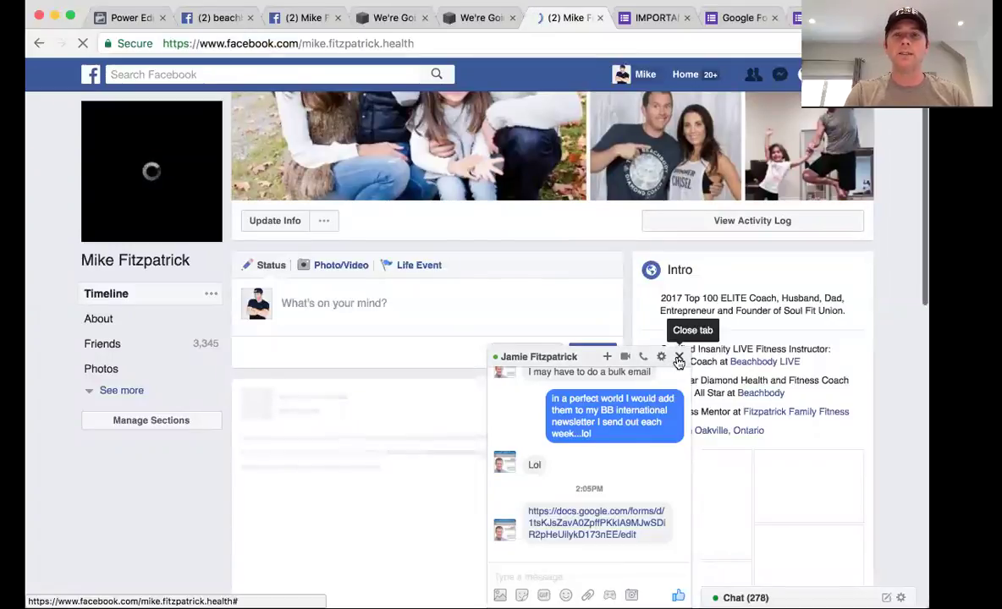
left_click(678, 356)
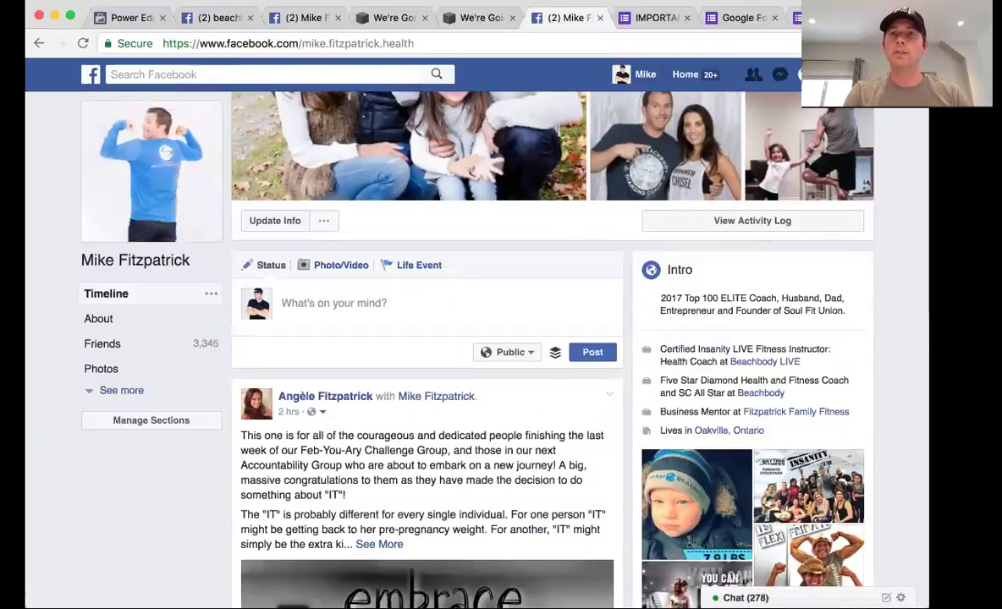
left_click(864, 74)
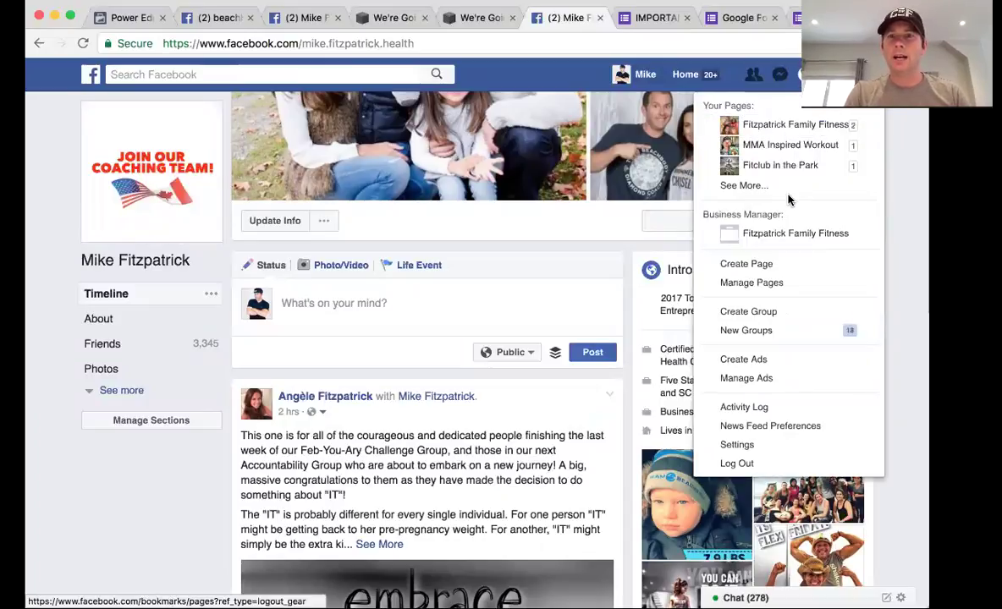
Create an Artist, Band or Public Figure Page in the Coach category, named for the owner's fitness business
left_click(773, 265)
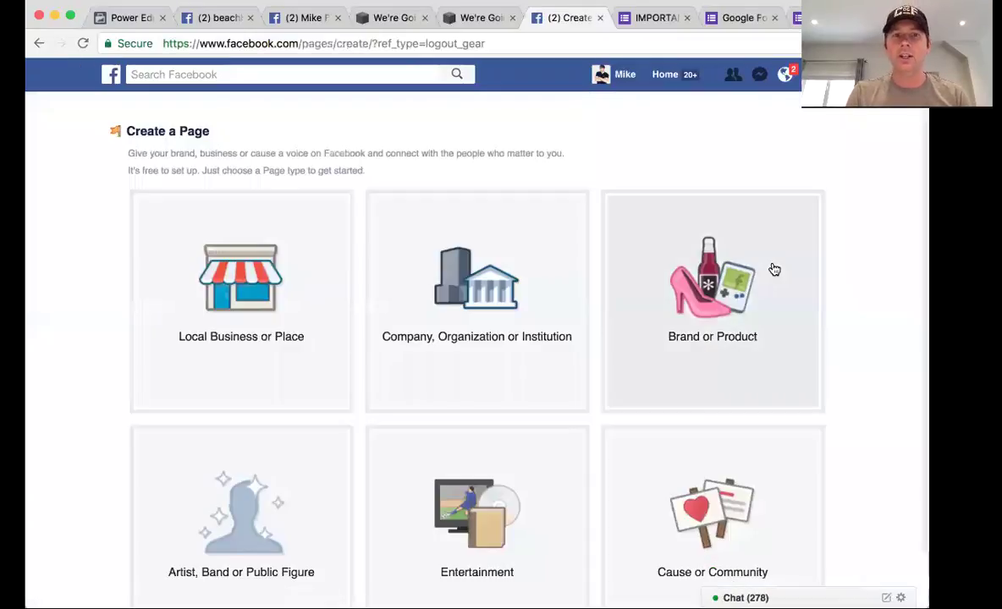
scroll(609, 355, "down", 2)
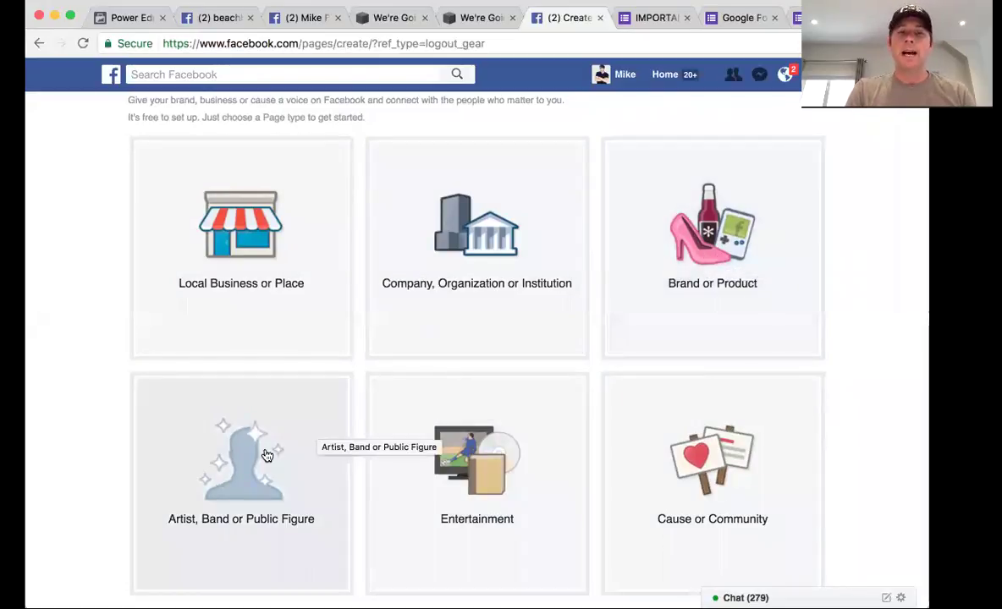
left_click(264, 454)
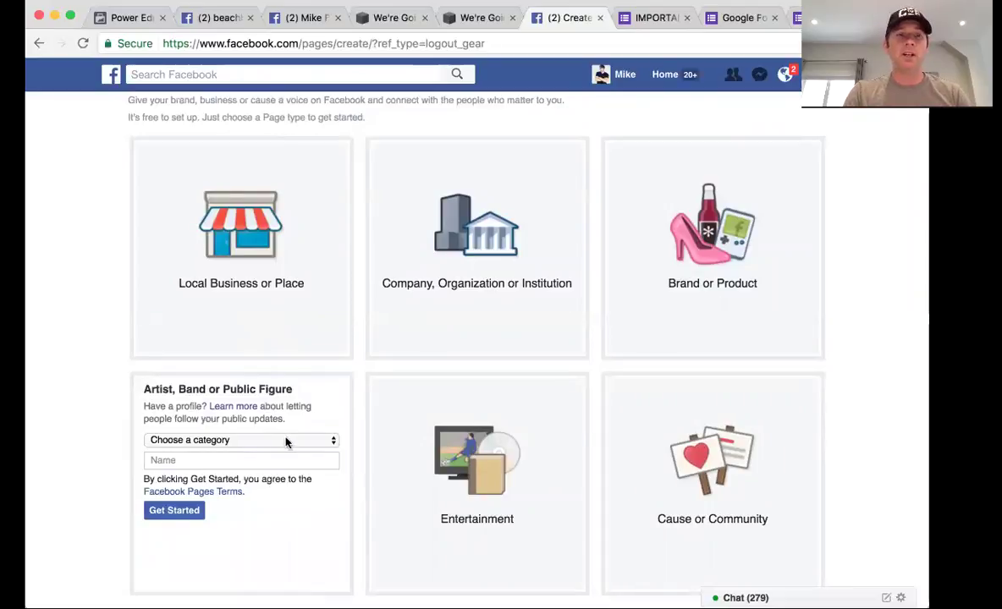
left_click(286, 440)
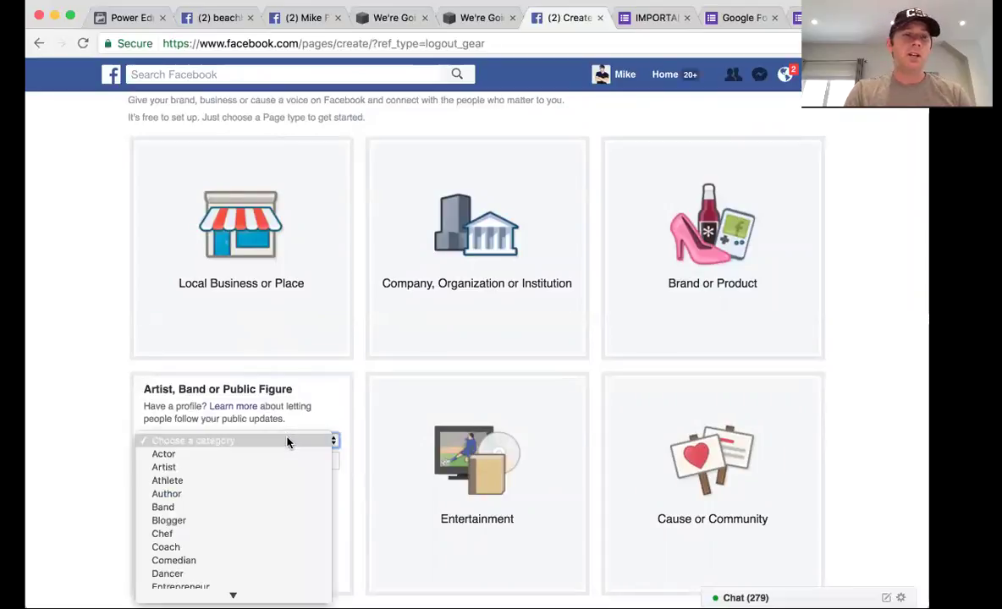
left_click(226, 546)
left_click(241, 460)
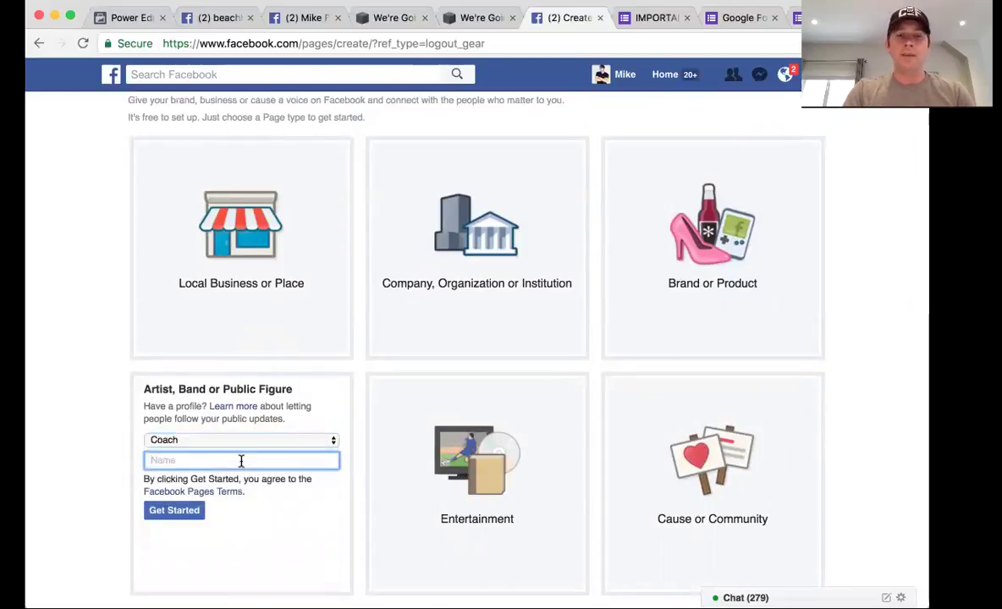
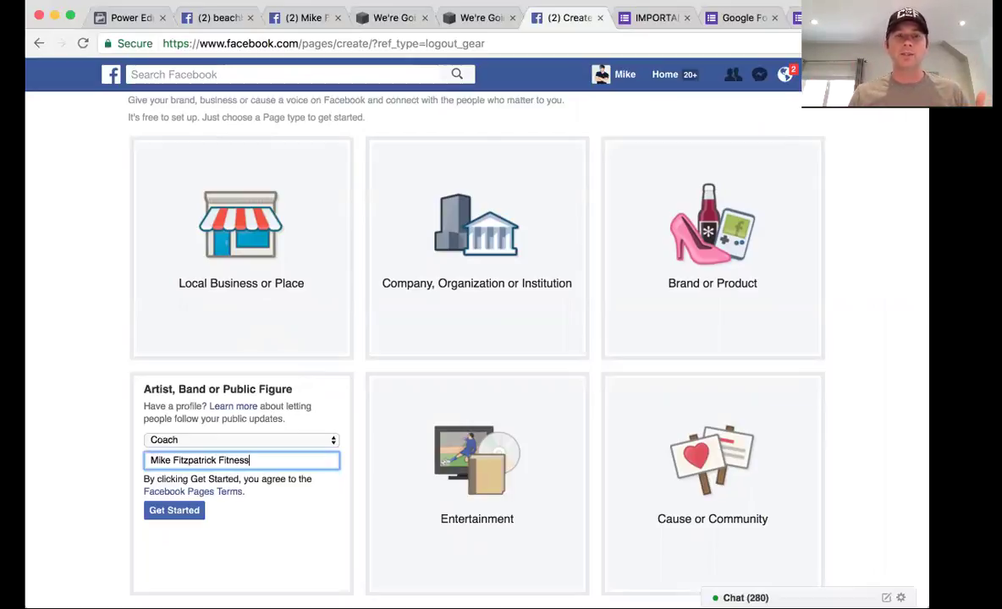
left_click(158, 514)
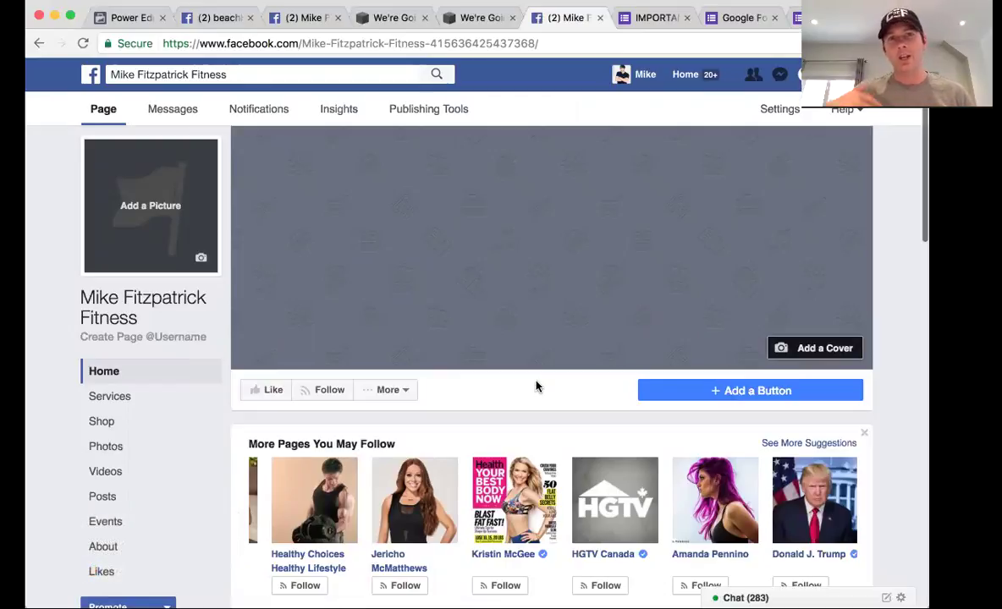
Upload FB Banner 2 as the cover photo, shift it so FAMILY shows fully, and save
left_click(800, 348)
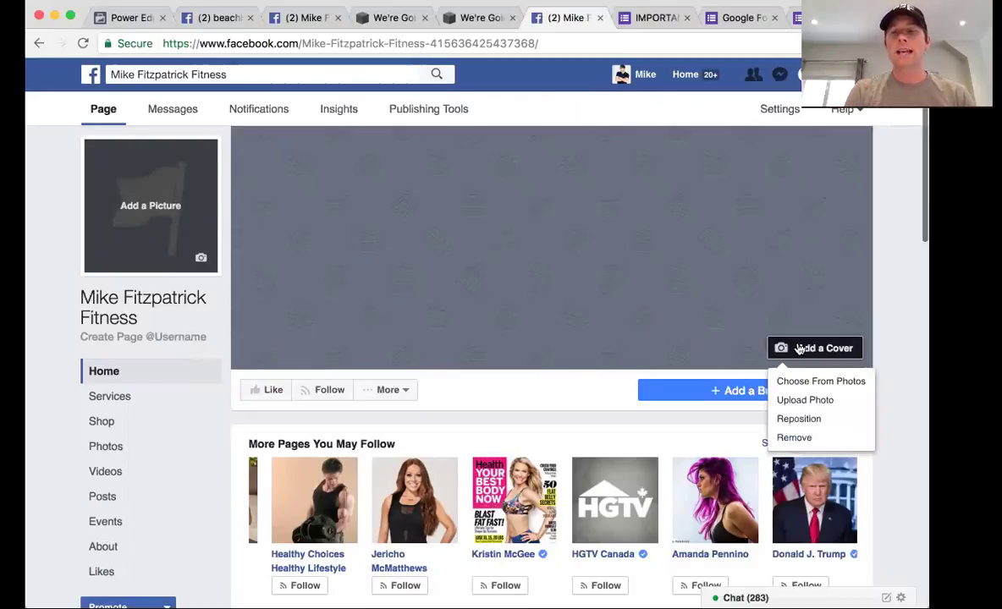
left_click(817, 401)
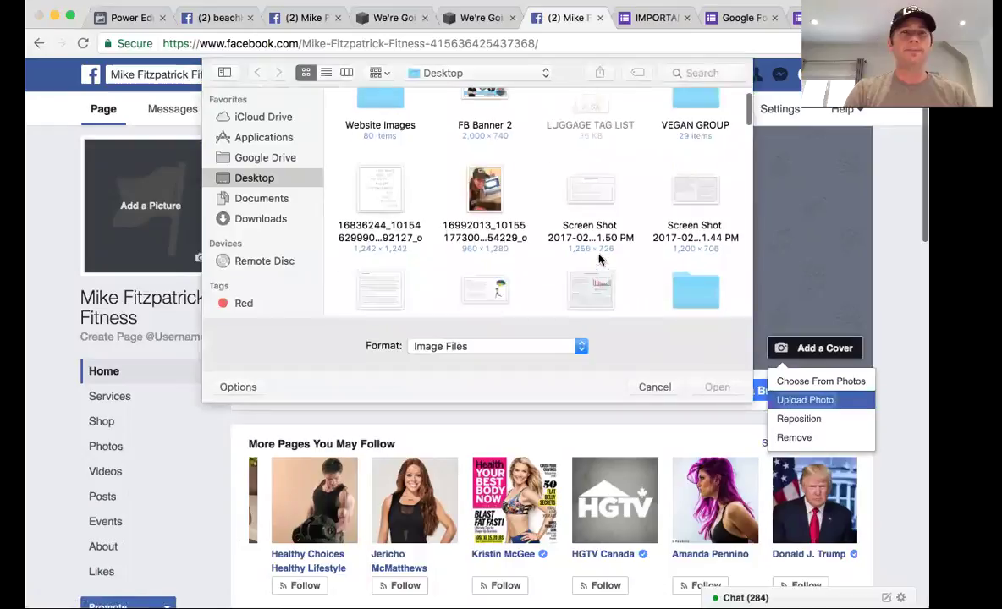
left_click(326, 73)
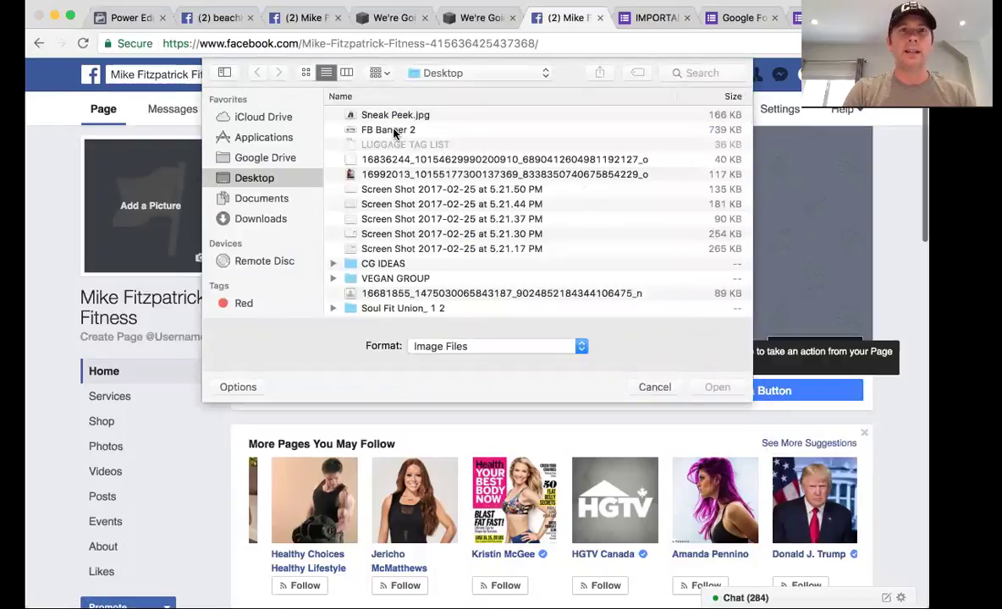
double_click(394, 131)
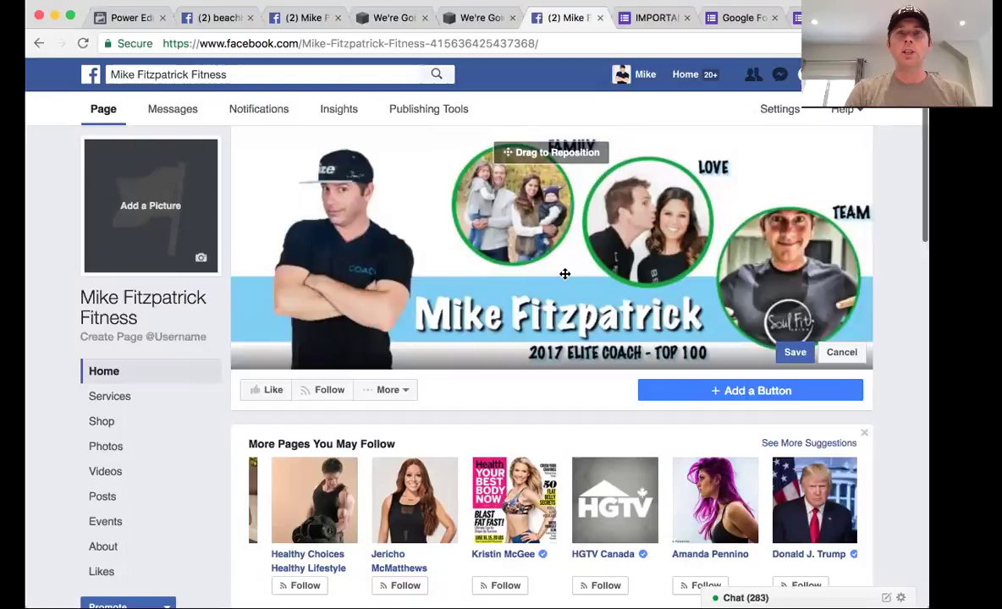
left_click_drag(563, 272, 579, 289)
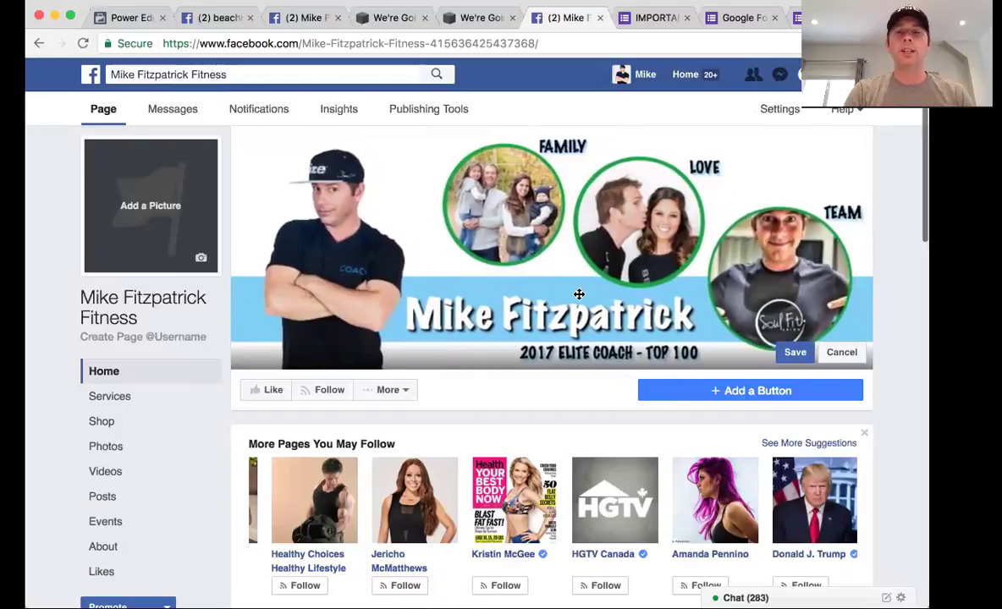
left_click(793, 353)
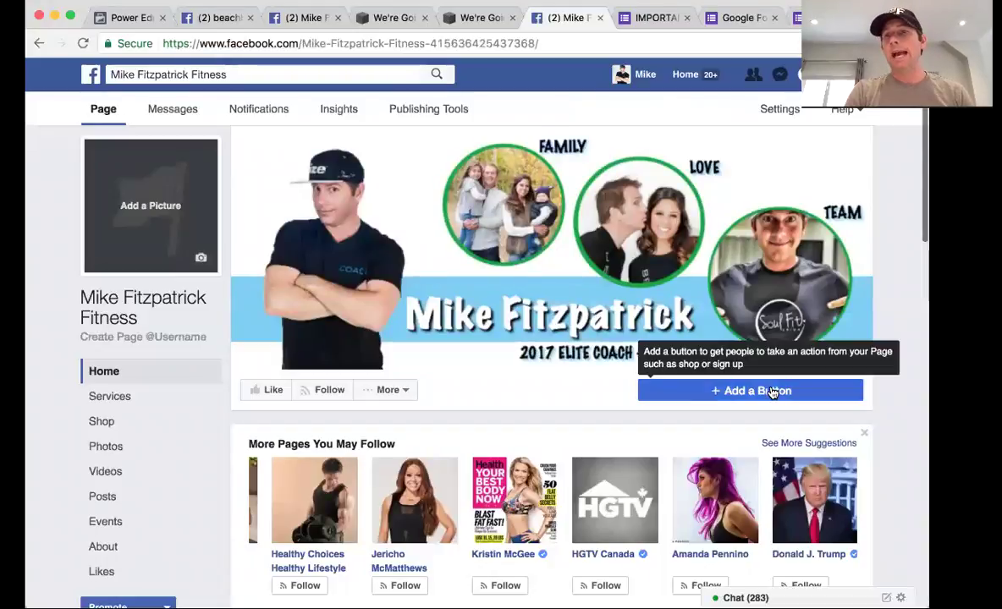
Add a Get in Touch 'Send Email' button using the business's Gmail address
left_click(770, 390)
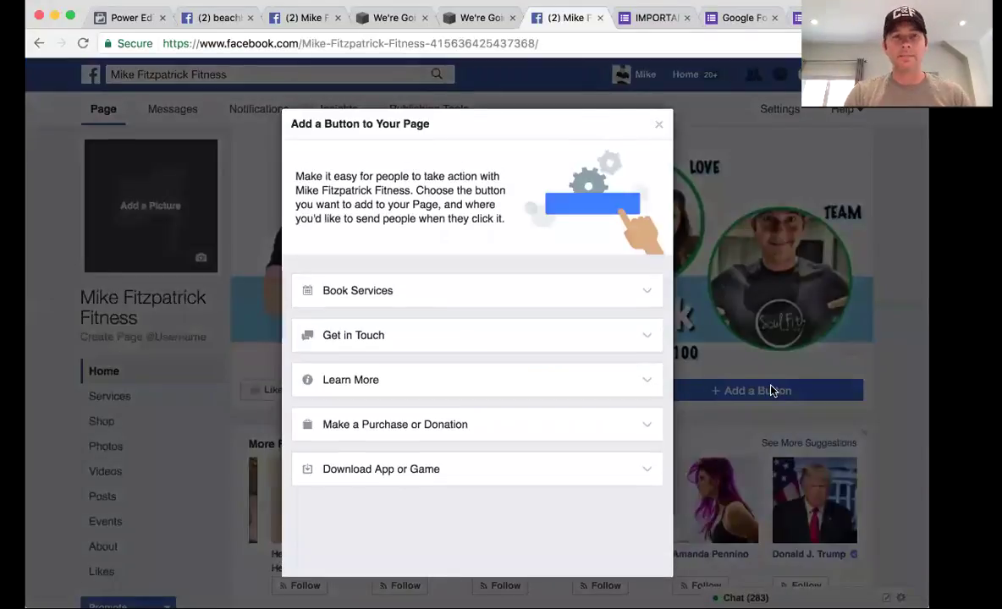
left_click(552, 343)
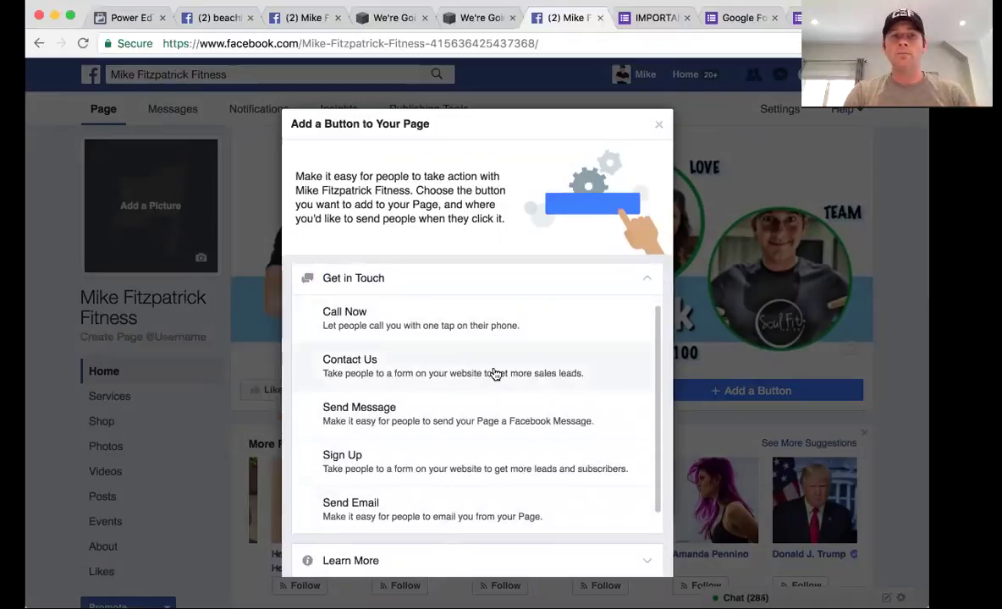
left_click(521, 508)
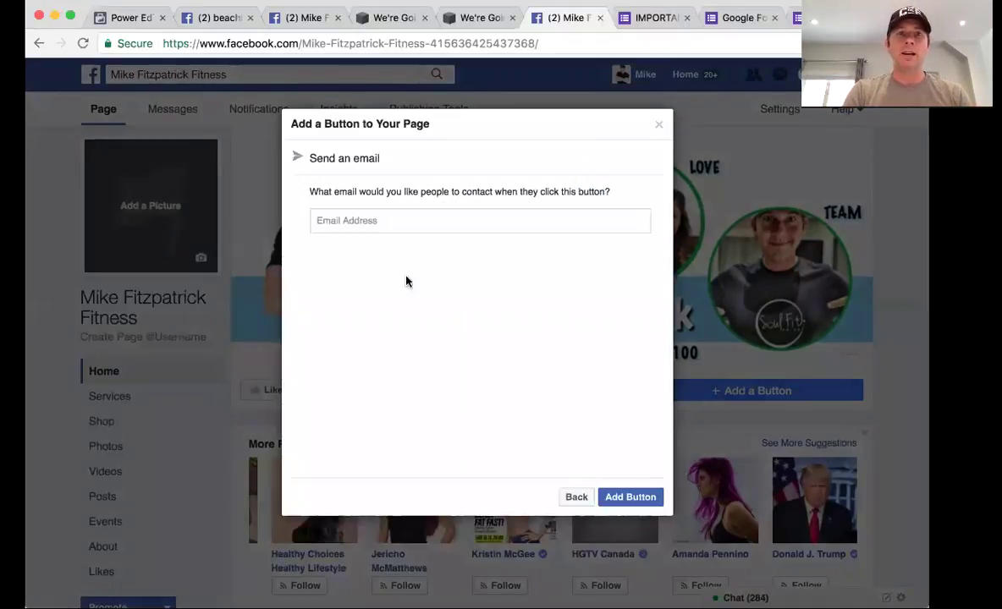
left_click(389, 222)
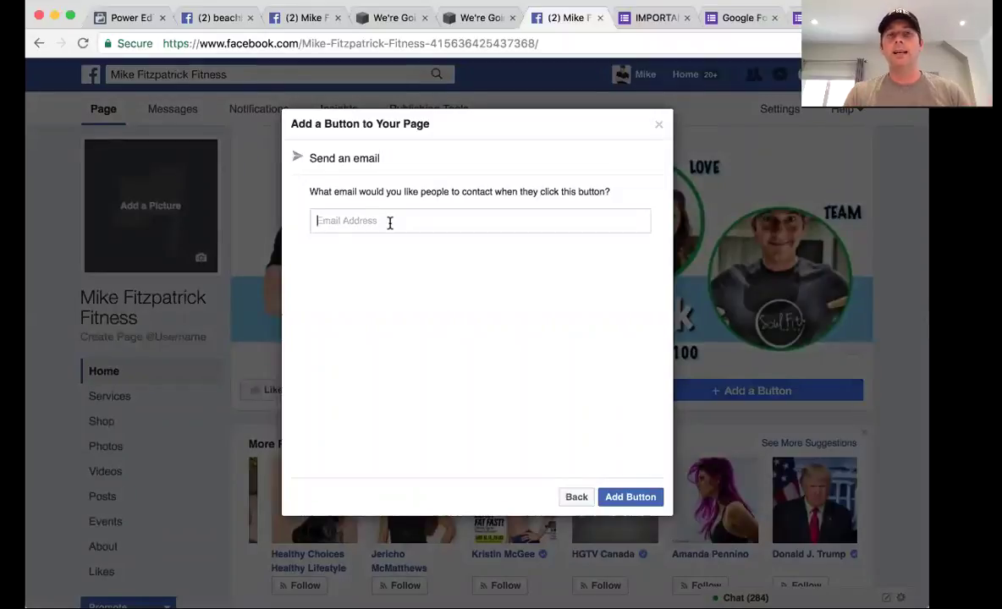
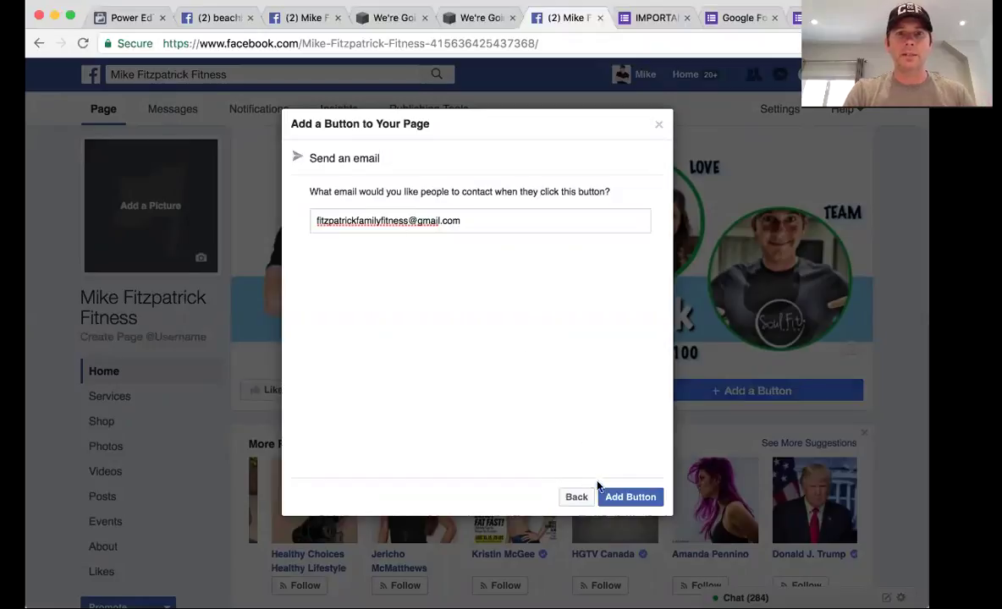
left_click(626, 498)
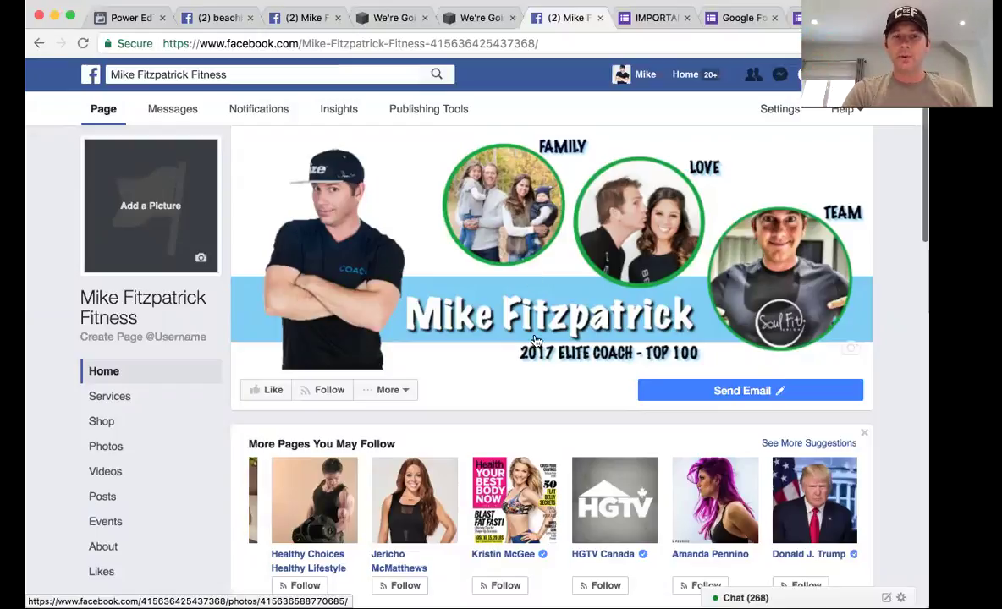
scroll(535, 339, "down", 1)
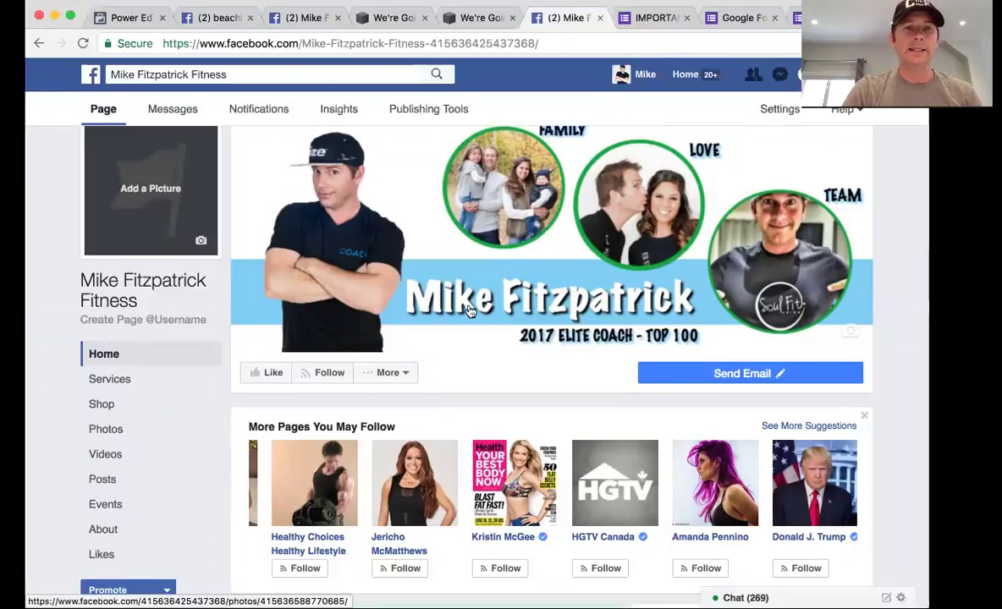
scroll(440, 330, "down", 3)
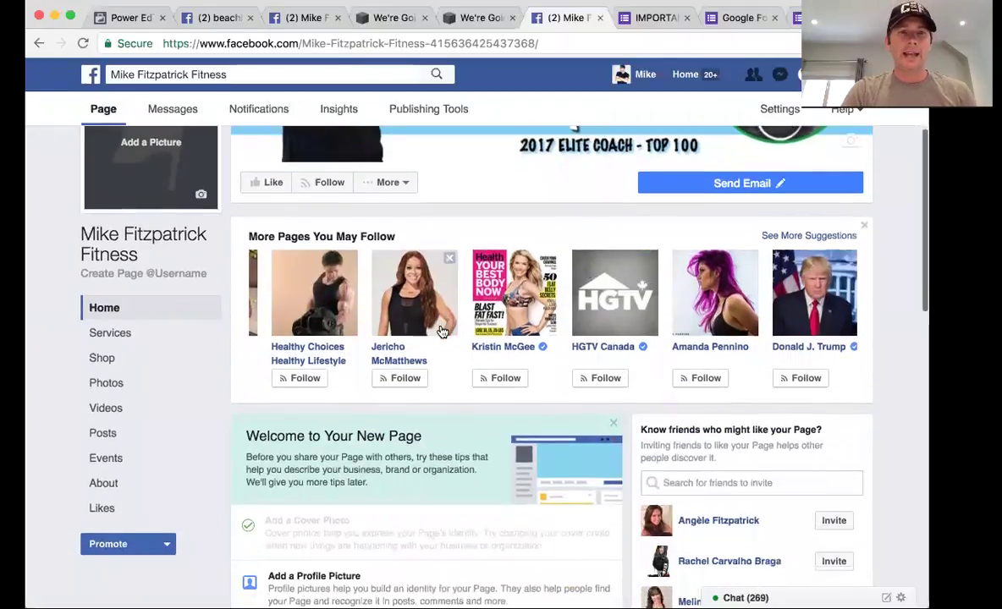
scroll(441, 330, "down", 2)
scroll(375, 459, "down", 1)
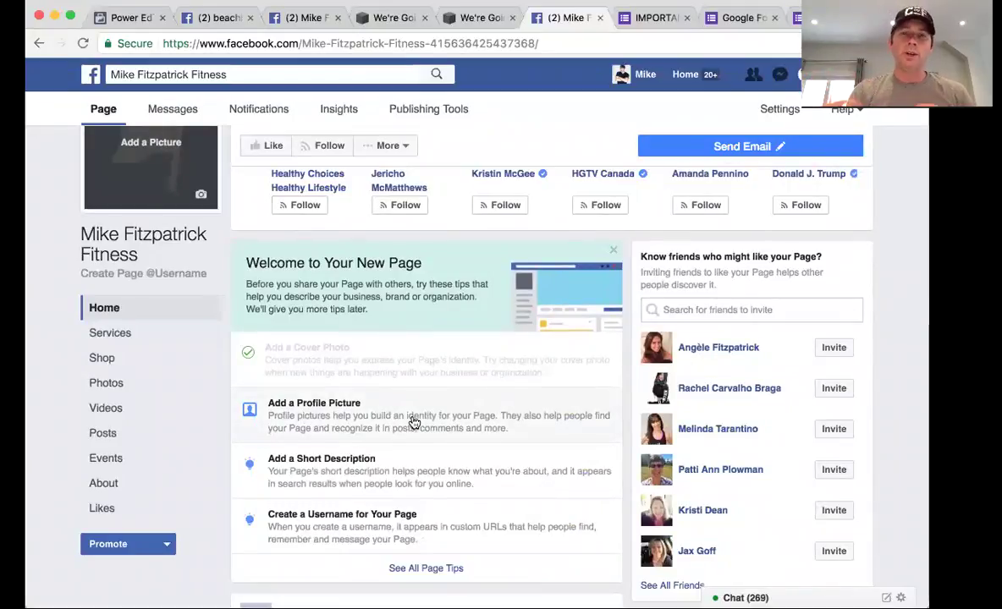
left_click(414, 422)
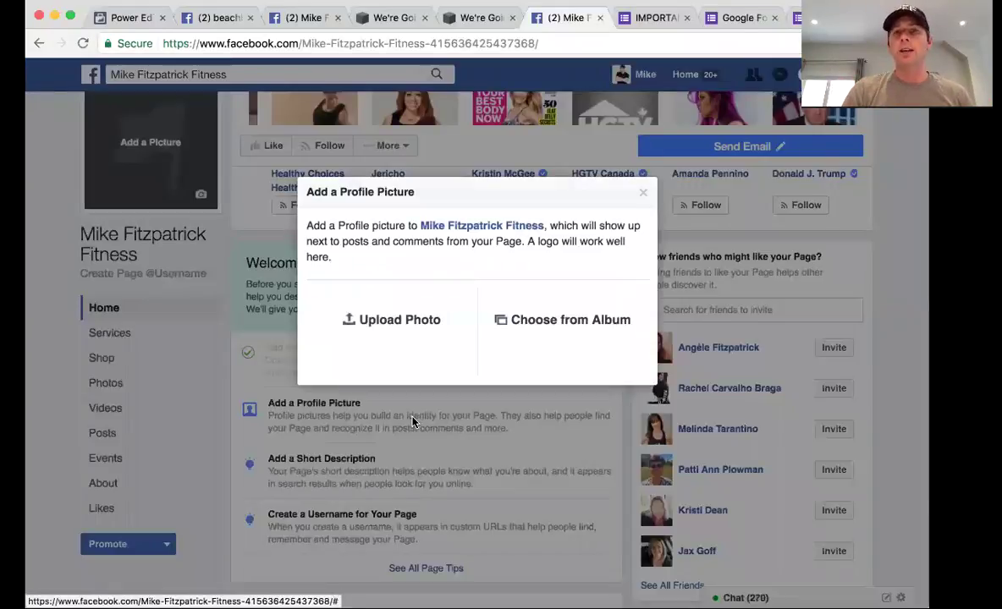
left_click(398, 325)
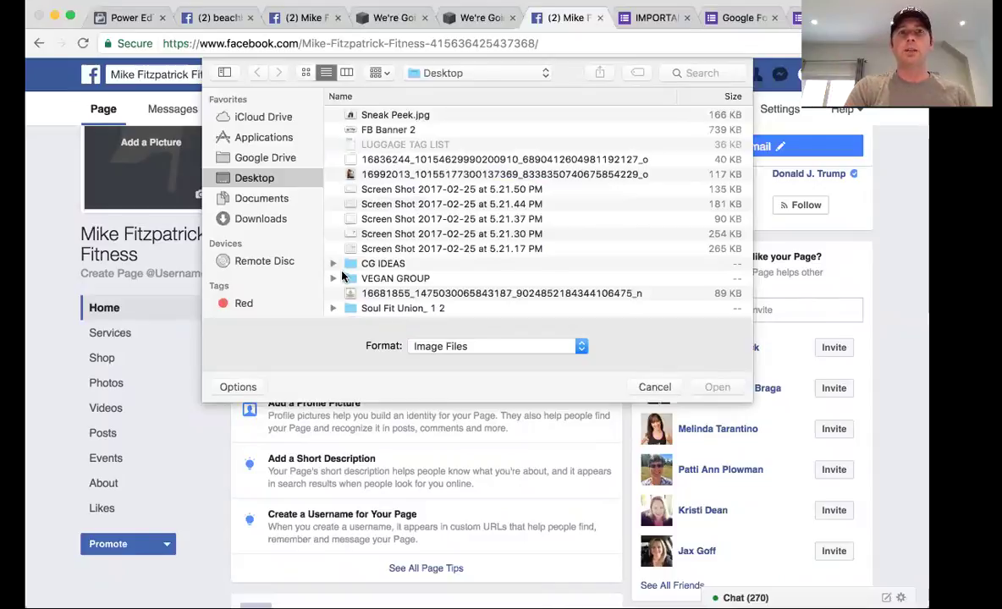
key("Escape")
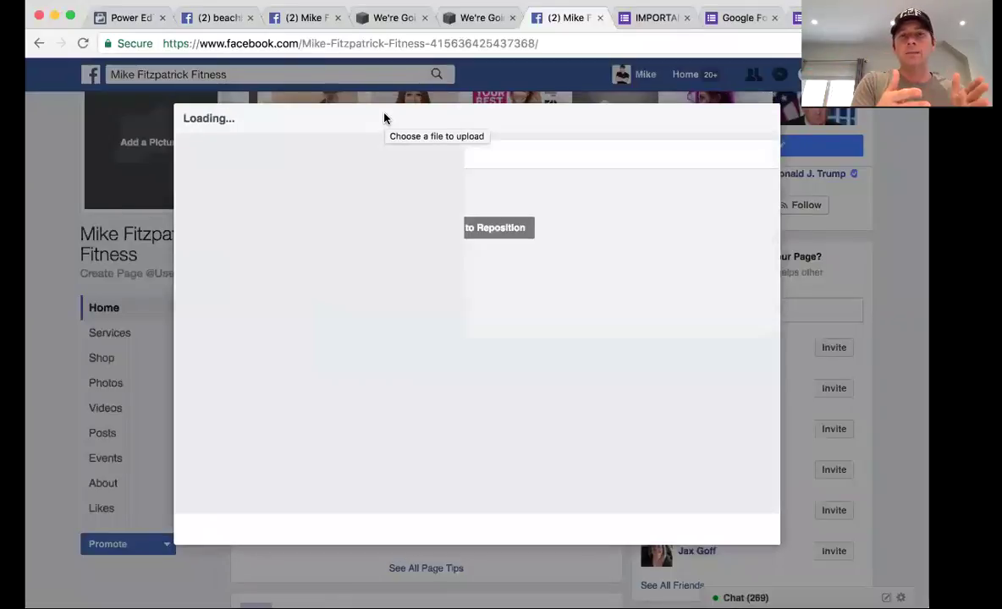
Enlarge and reposition the profile photo within the crop, then save it
left_click_drag(487, 291, 512, 314)
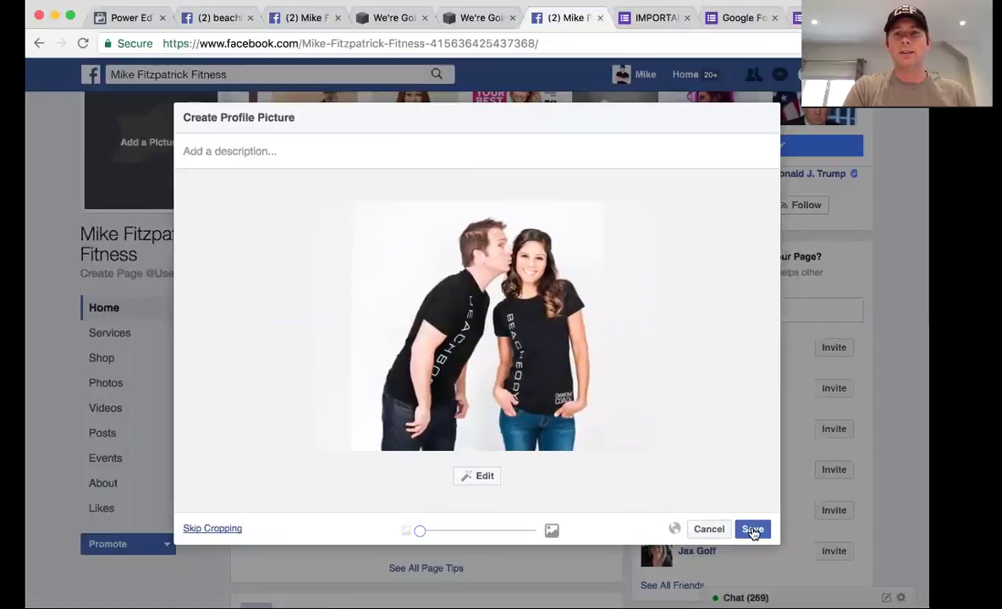
left_click_drag(422, 531, 445, 530)
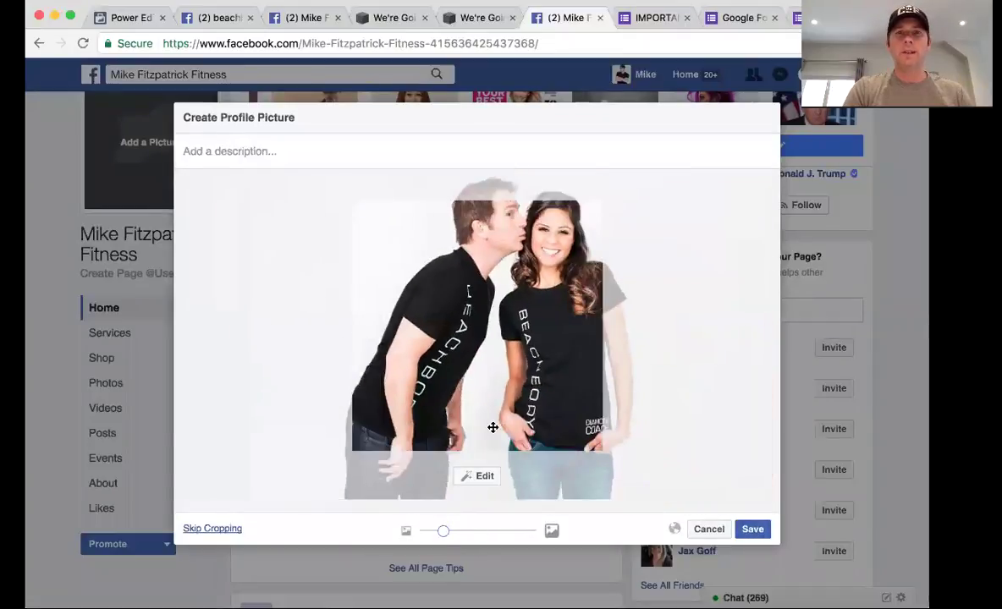
left_click_drag(492, 429, 465, 459)
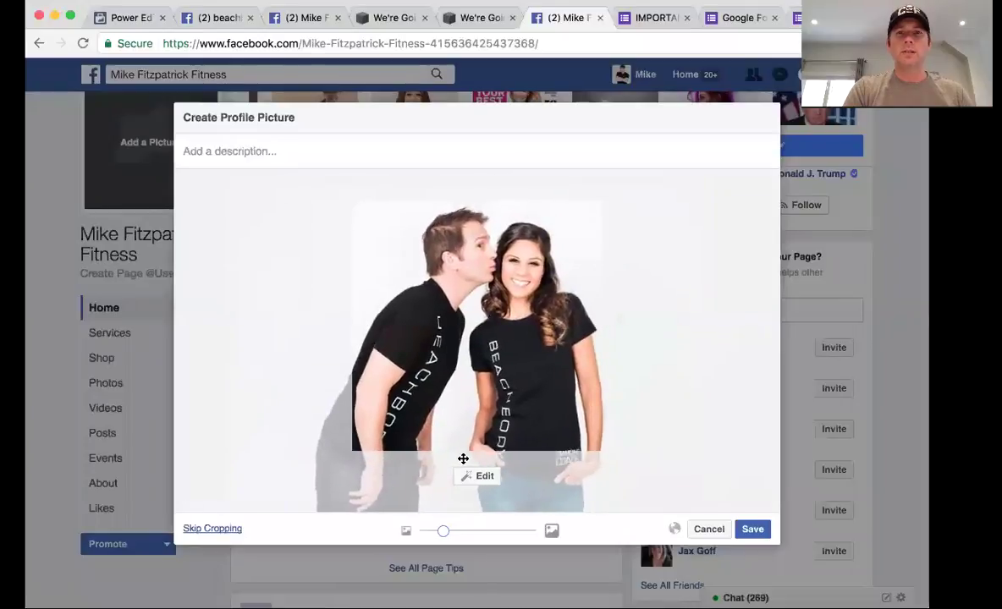
left_click(752, 530)
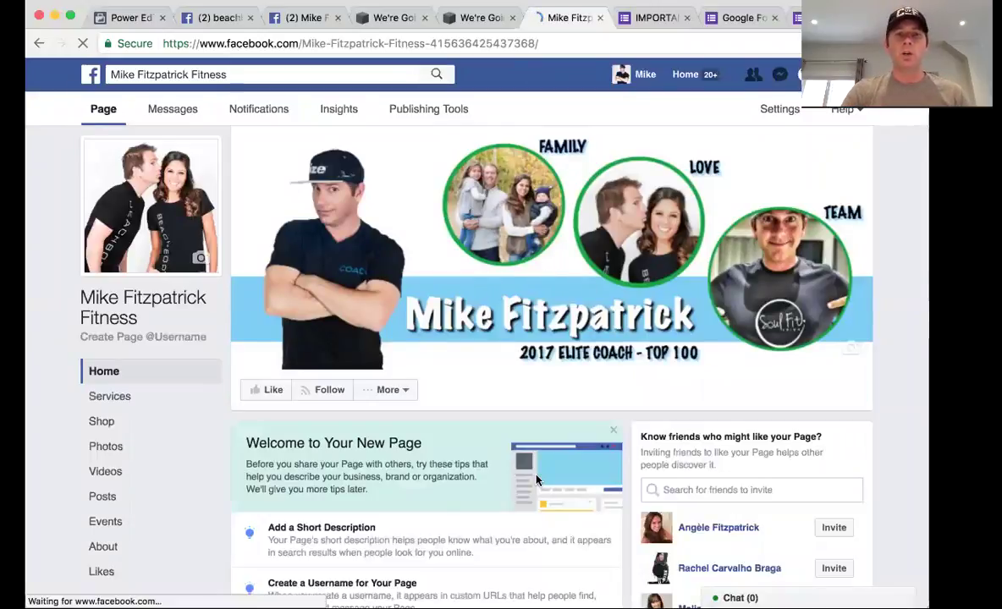
scroll(436, 490, "down", 3)
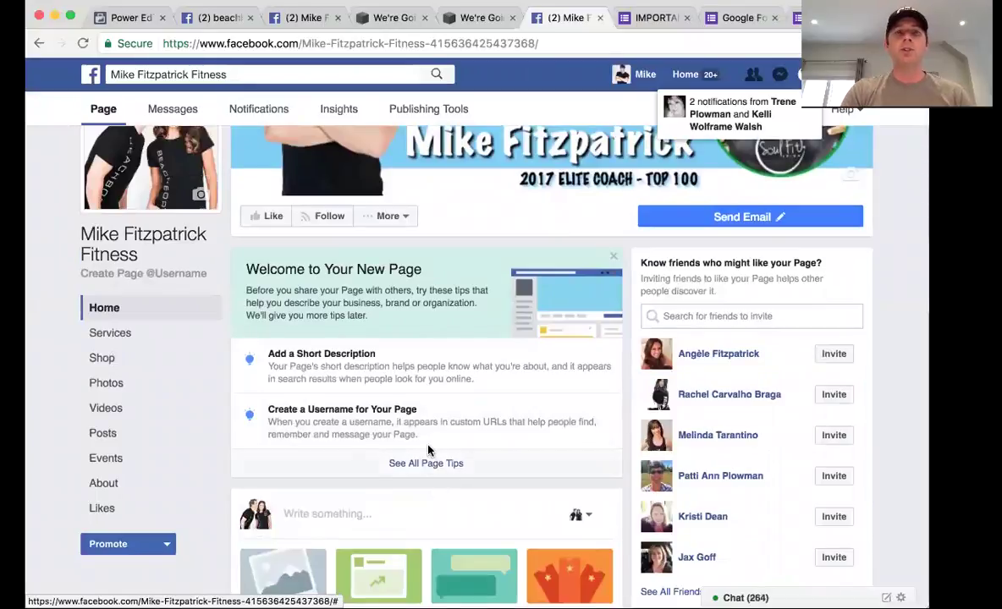
left_click(440, 433)
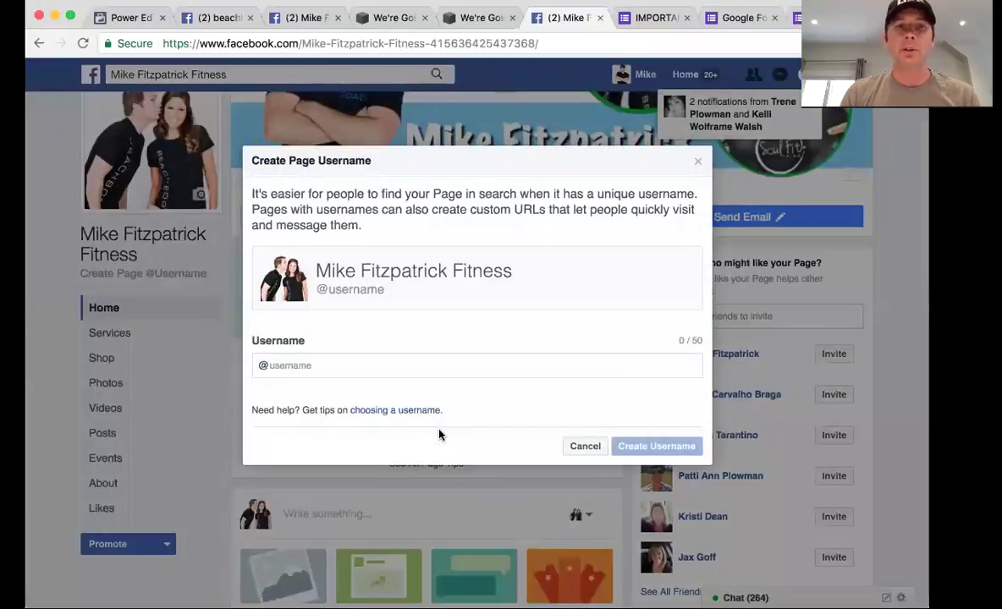
left_click(325, 365)
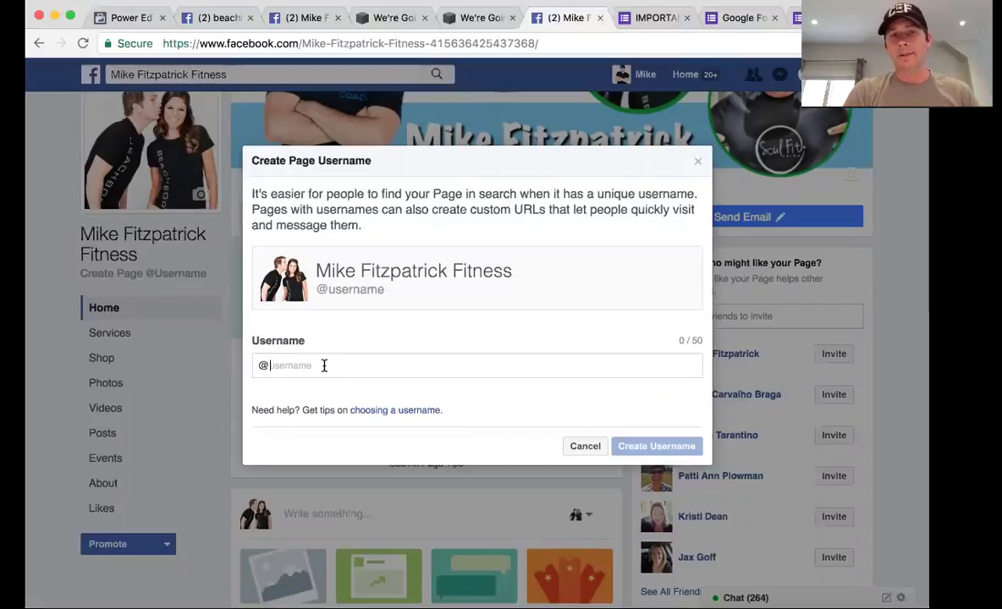
type("fit")
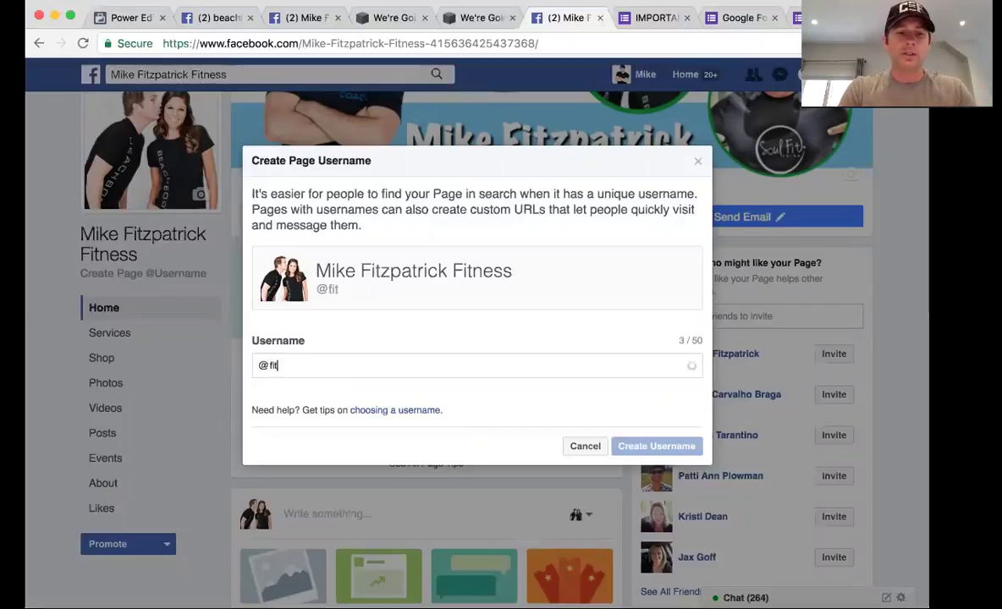
type("zfamily")
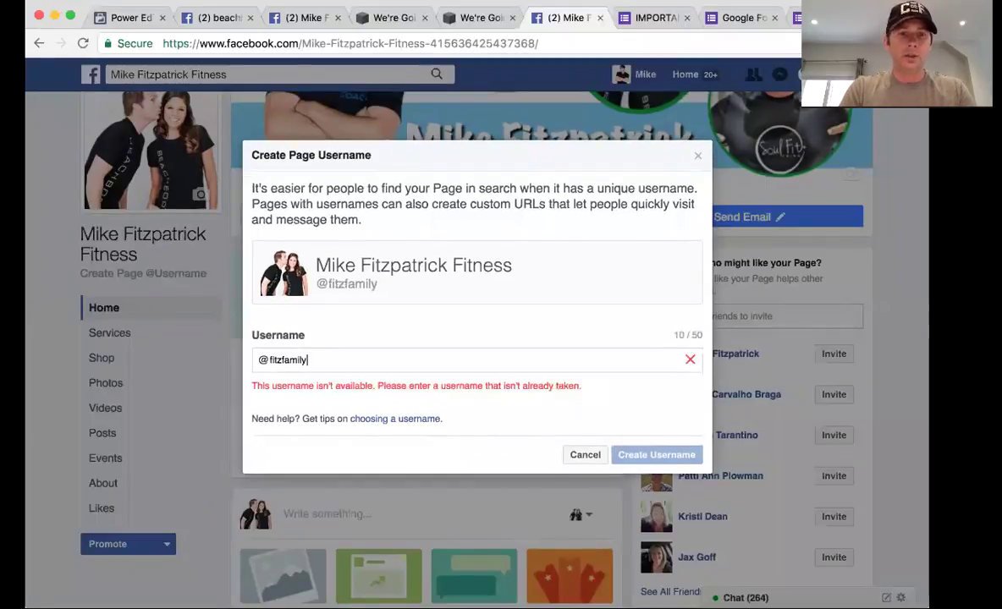
type("fitness")
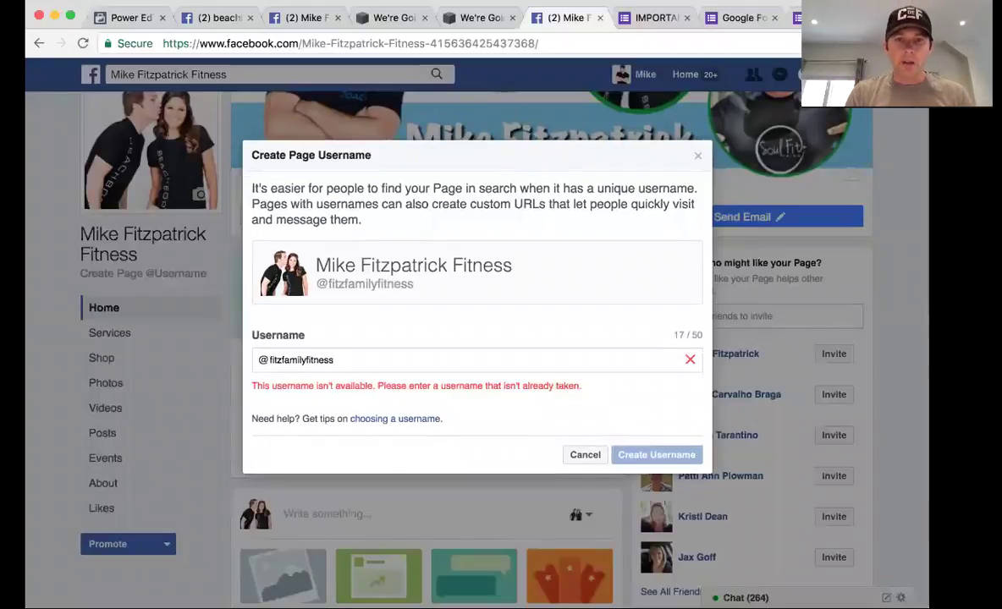
type("2")
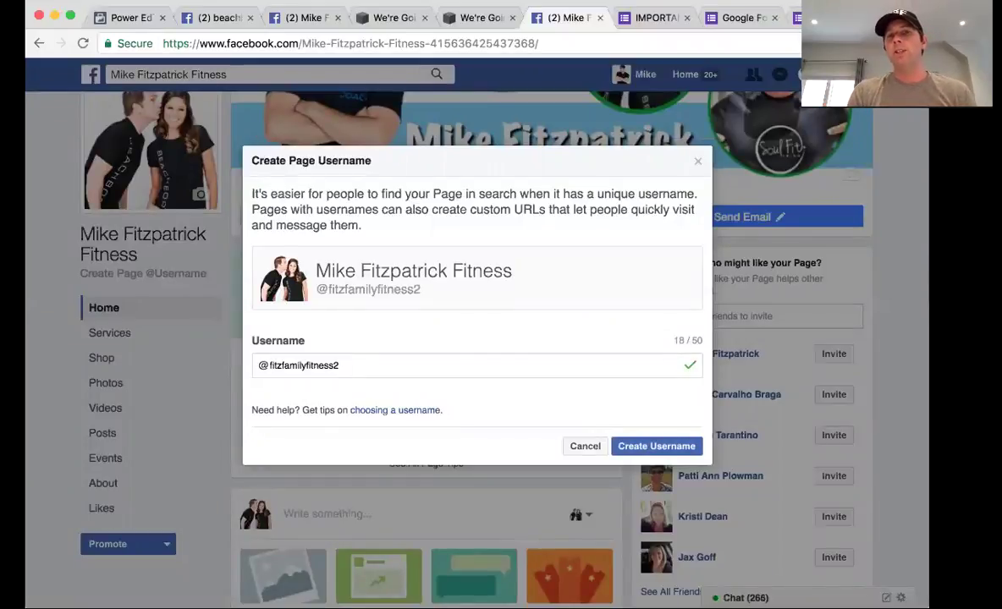
left_click(627, 451)
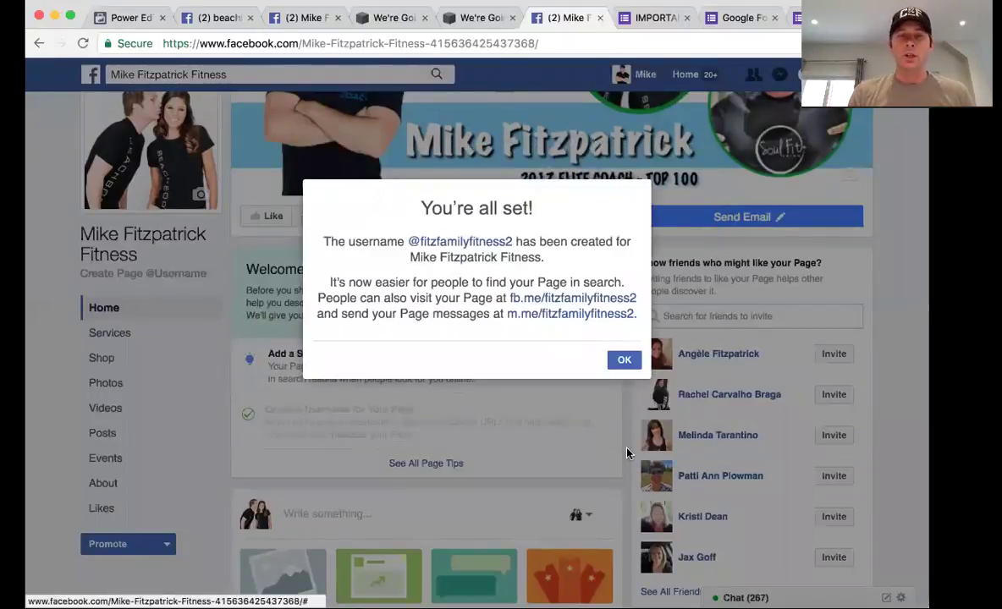
left_click(624, 361)
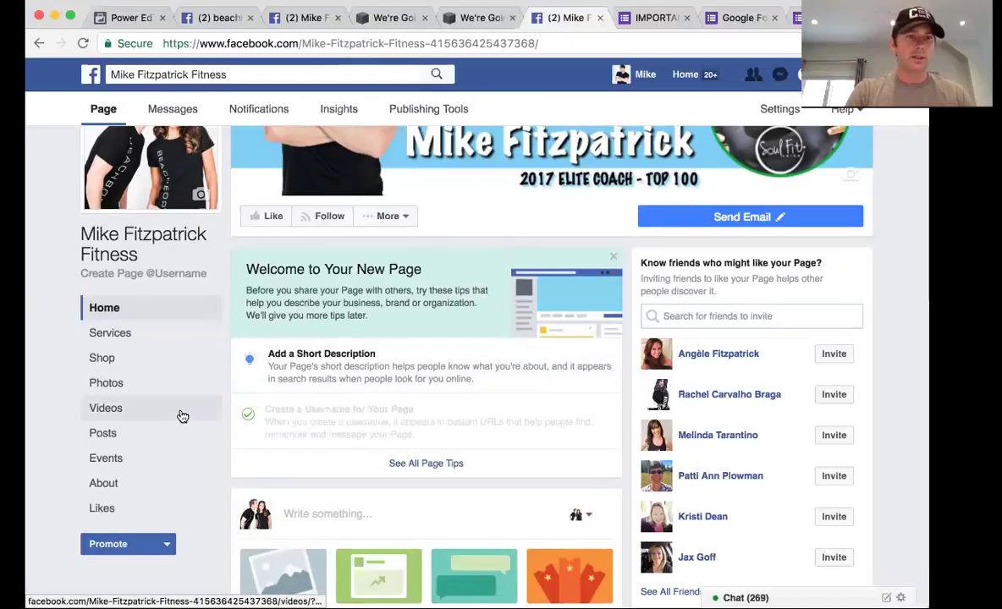
left_click(110, 484)
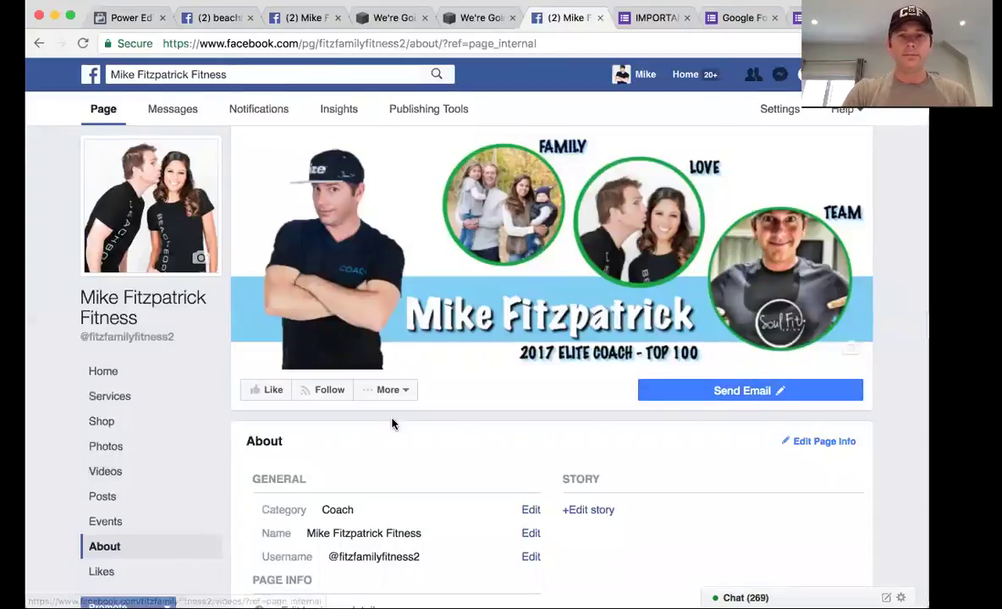
Scroll through the Page's About details: general, page, contact and more info
scroll(391, 421, "down", 5)
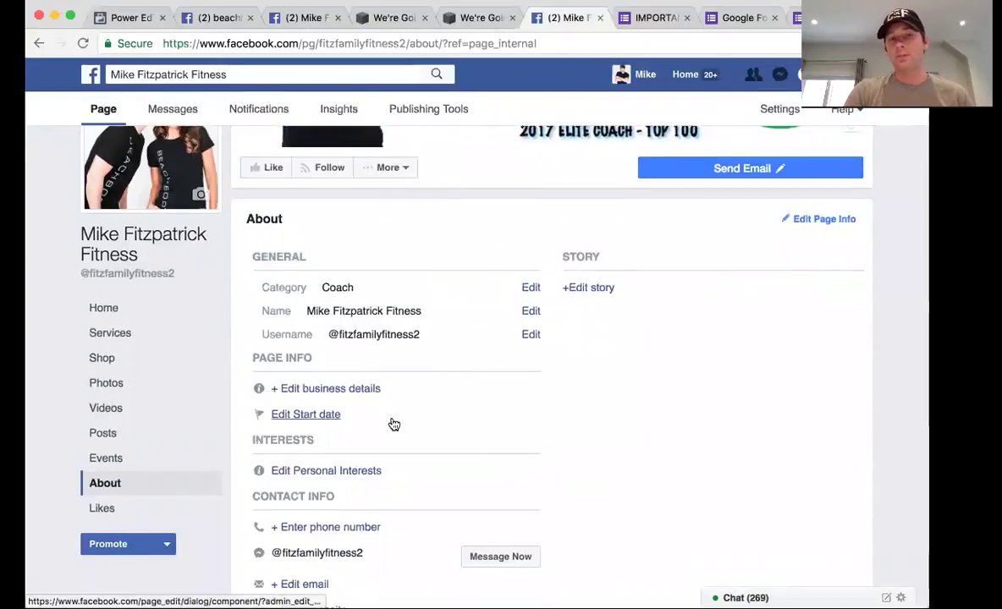
scroll(393, 424, "down", 5)
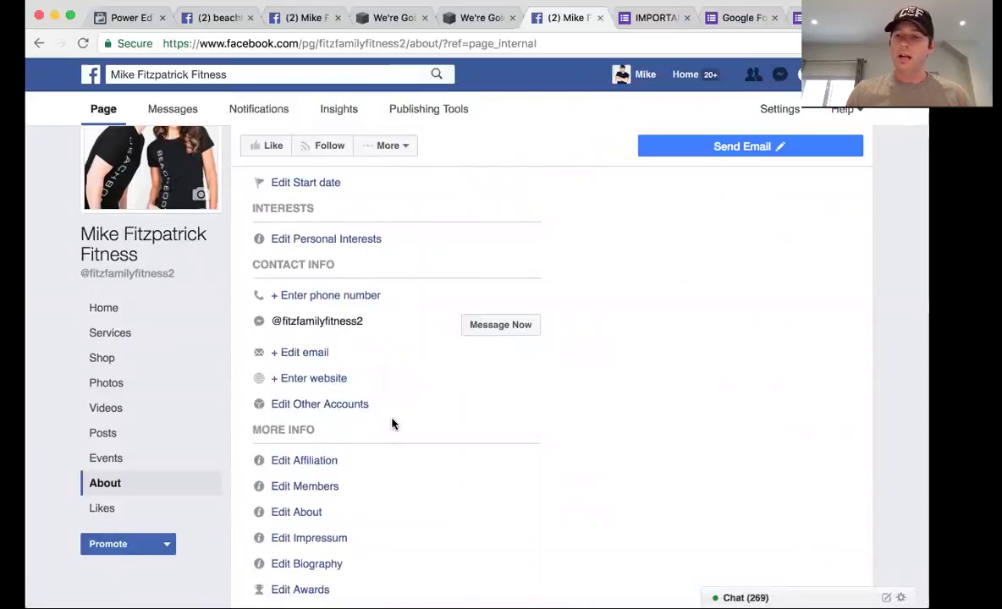
scroll(392, 423, "down", 3)
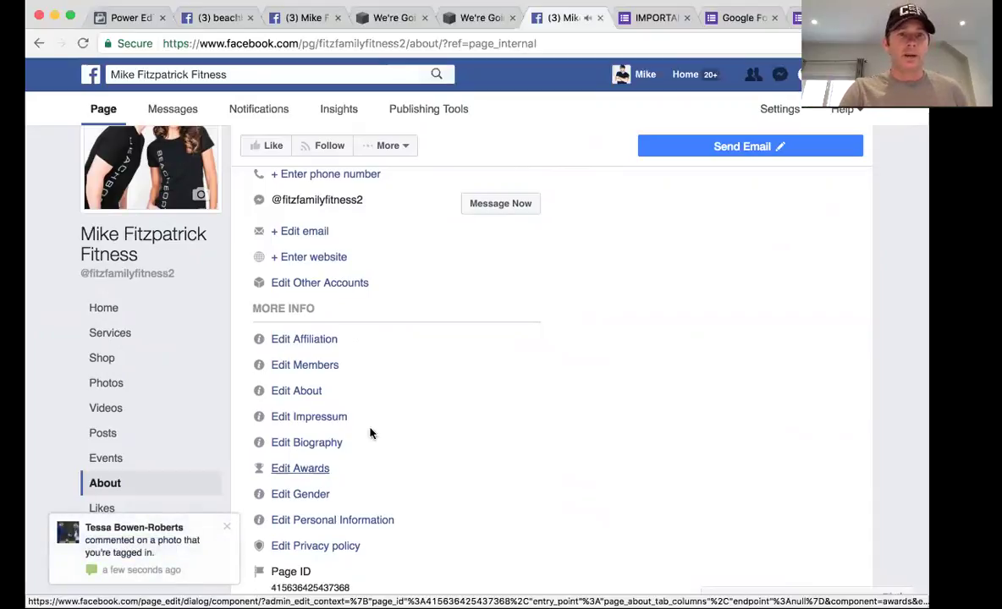
scroll(385, 424, "down", 1)
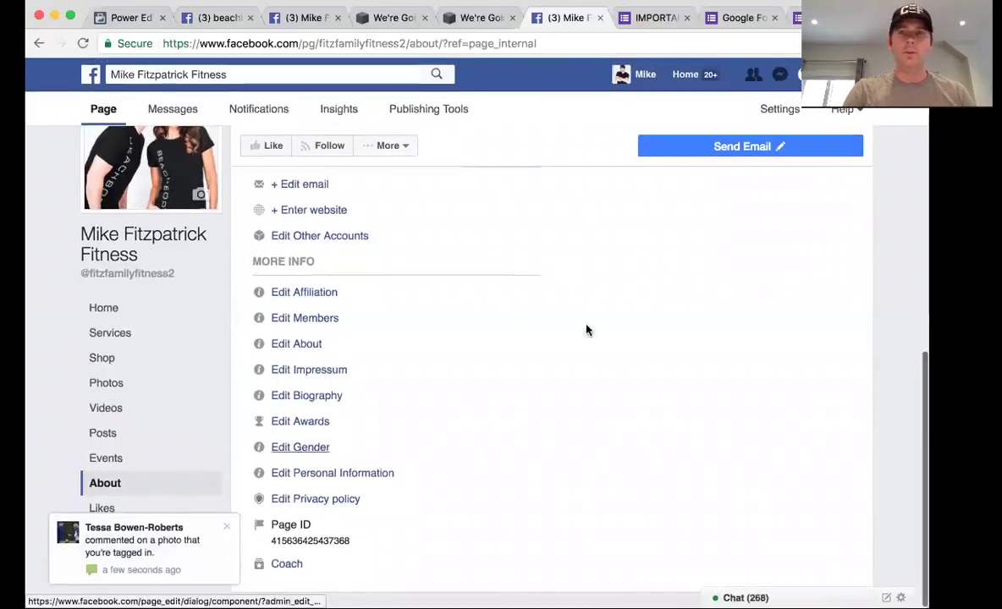
left_click(780, 113)
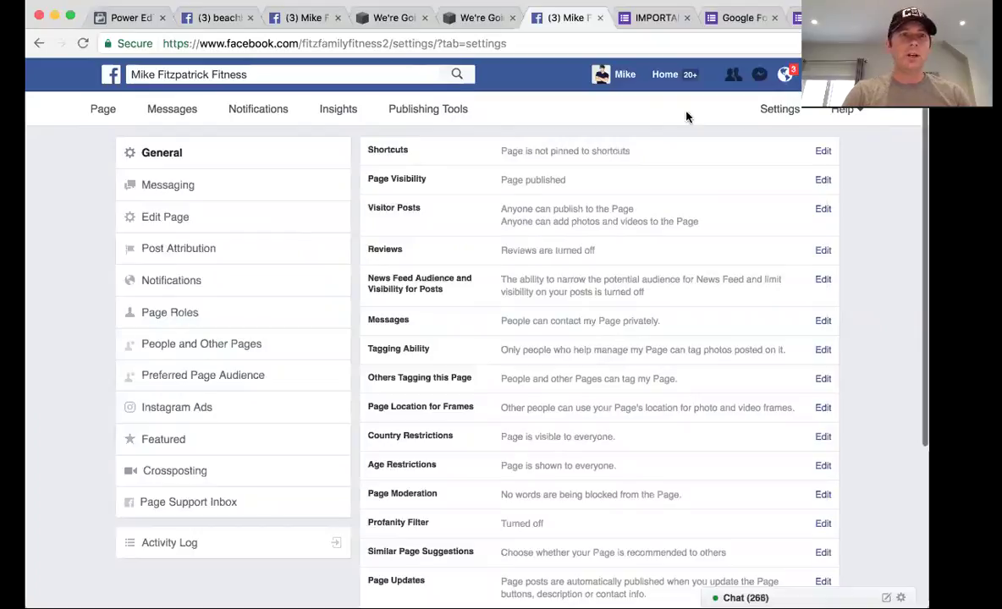
In Messaging settings, set 'Use the Return key to send messages' to No
left_click(181, 194)
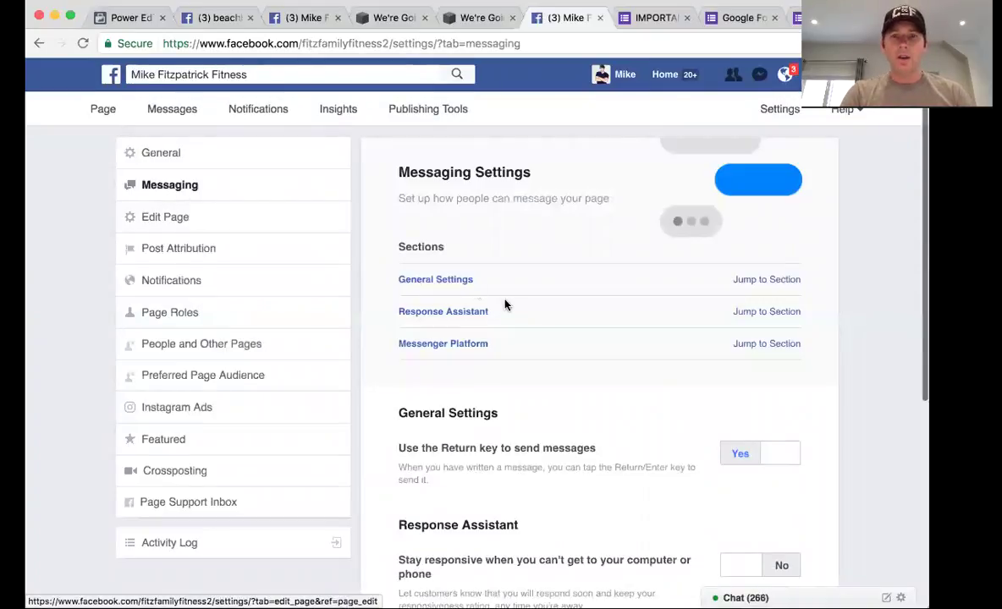
scroll(506, 304, "down", 3)
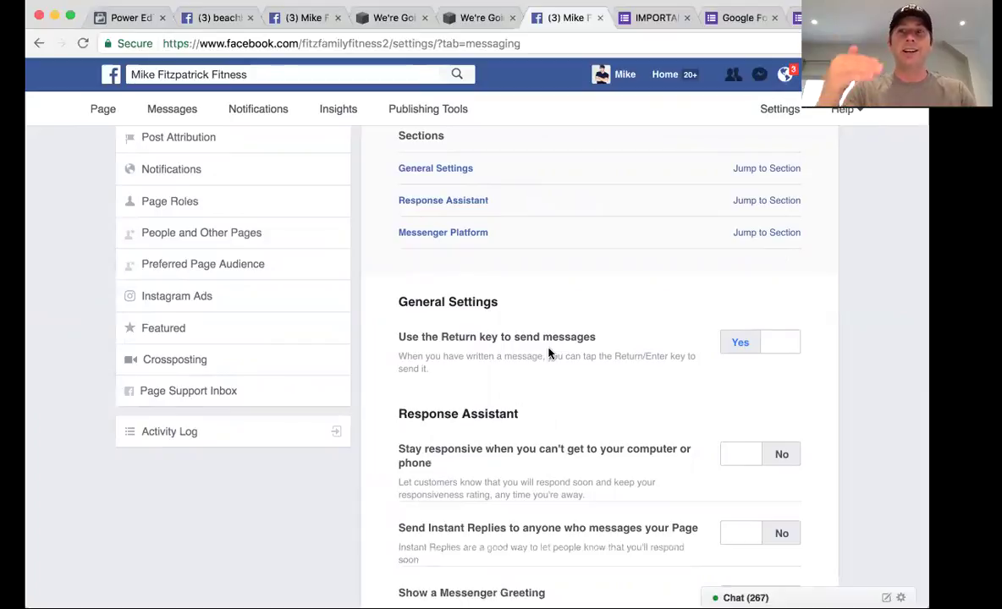
left_click(779, 342)
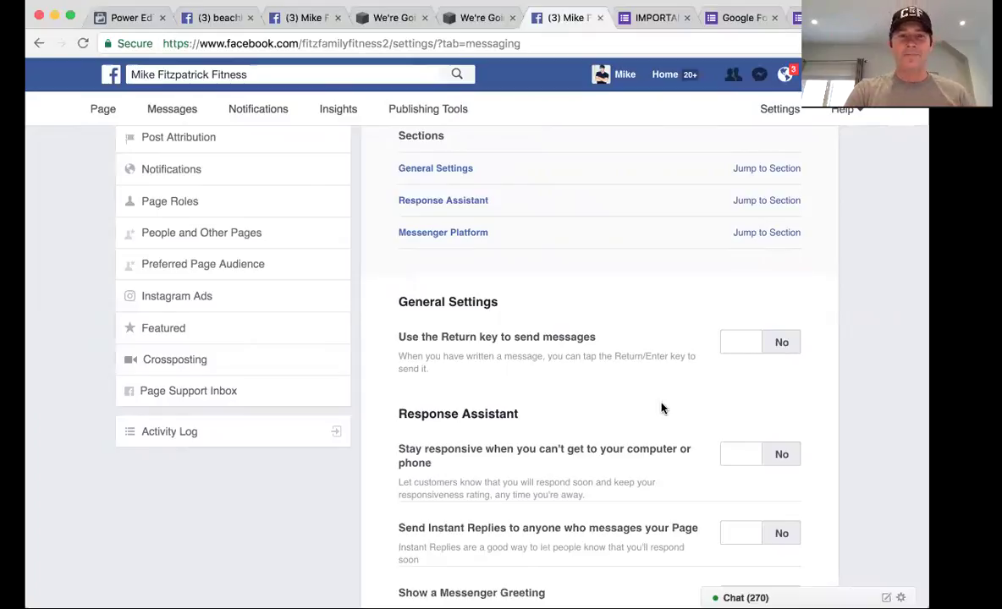
scroll(662, 407, "down", 3)
scroll(662, 406, "down", 2)
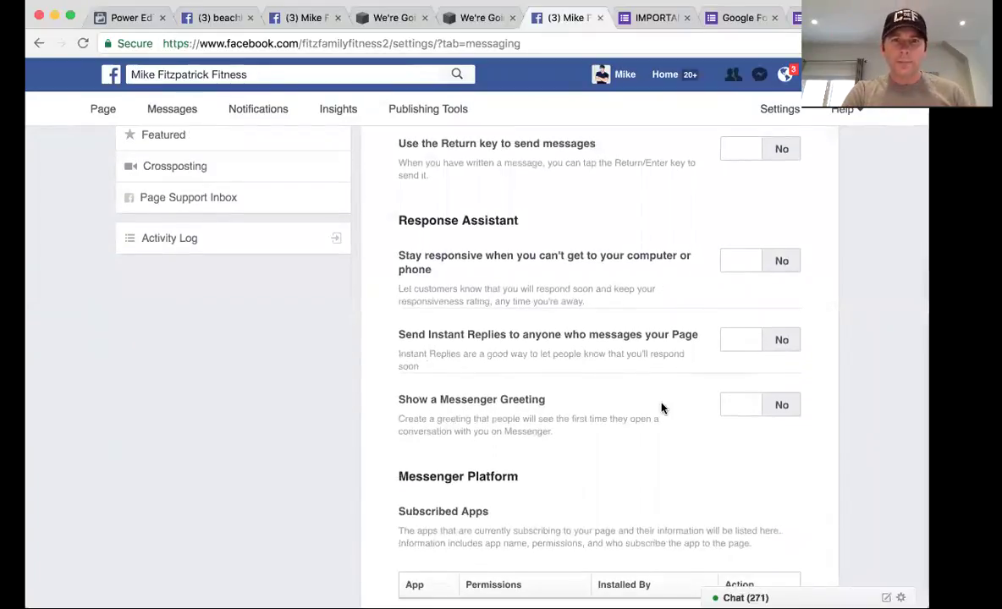
Turn on the away message and rewrite it to invite adding you as a friend and promise a quick reply, then save
left_click(745, 262)
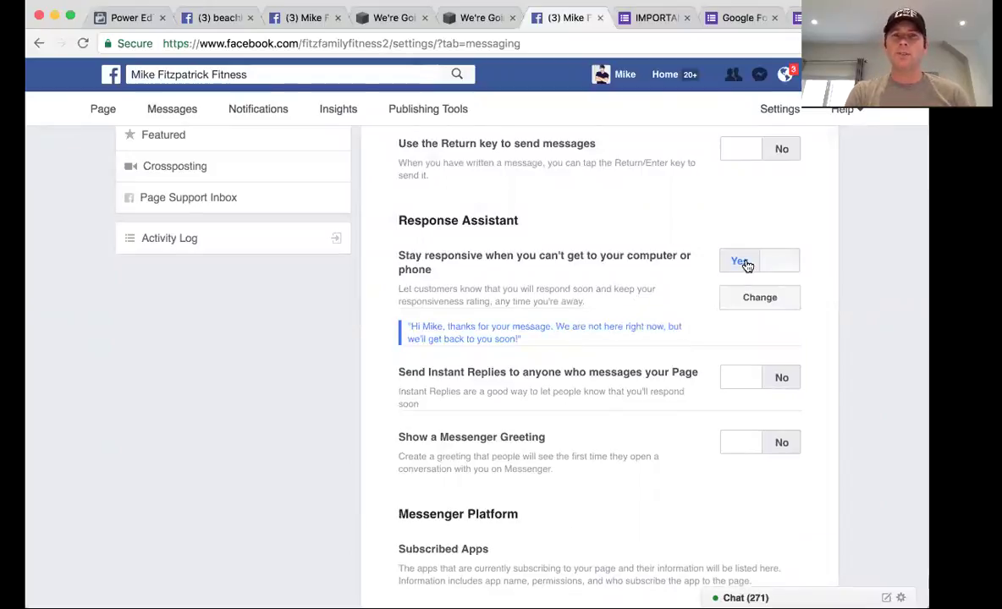
left_click(759, 299)
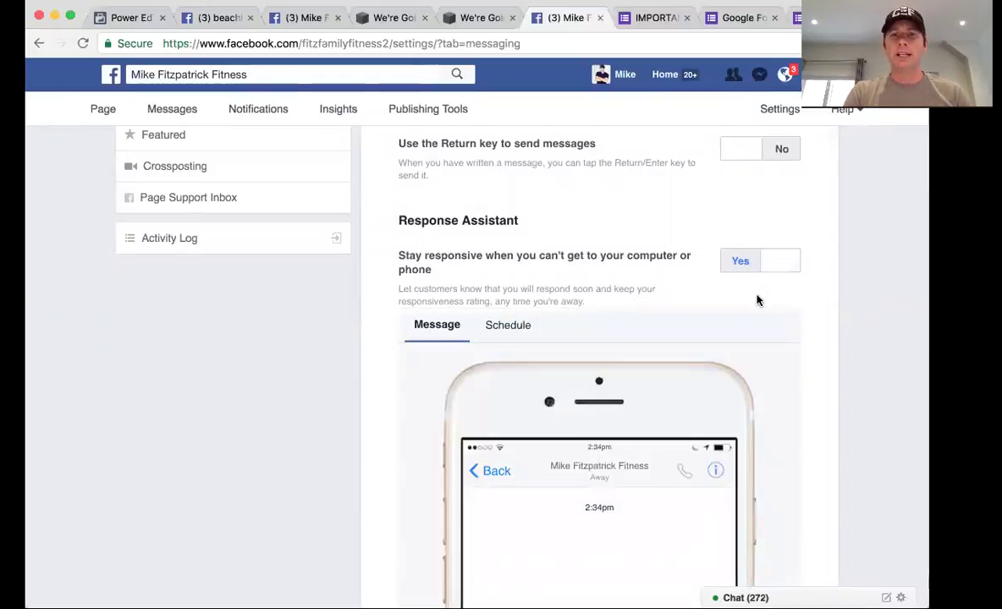
scroll(759, 301, "down", 3)
scroll(759, 301, "down", 3)
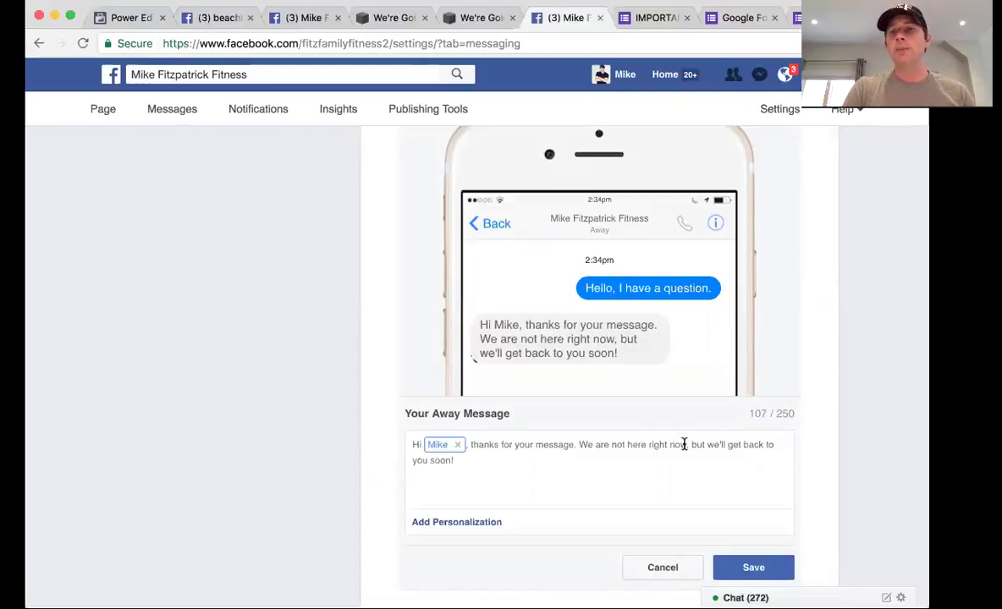
left_click_drag(691, 444, 696, 458)
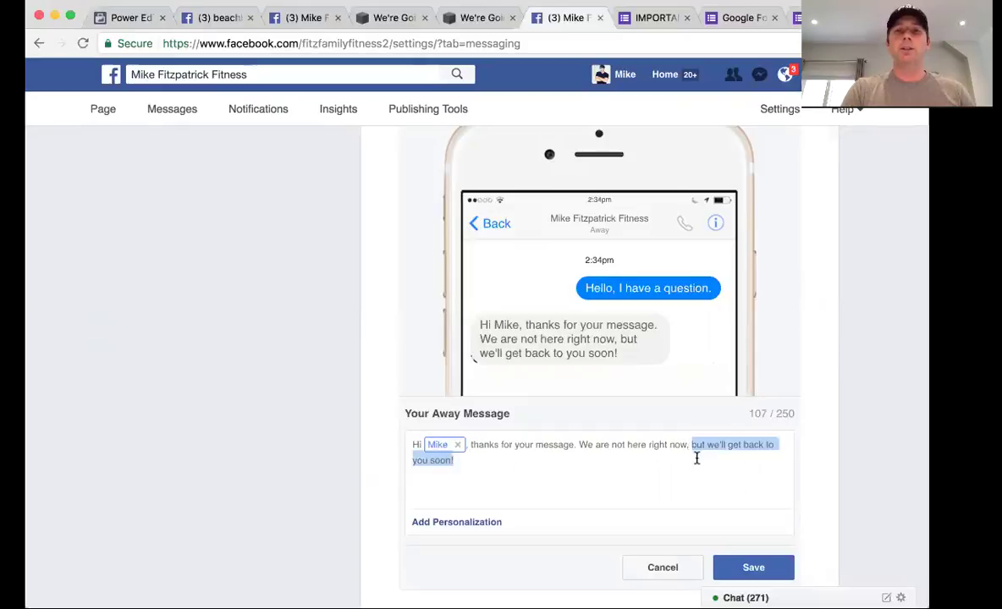
type("make sure ")
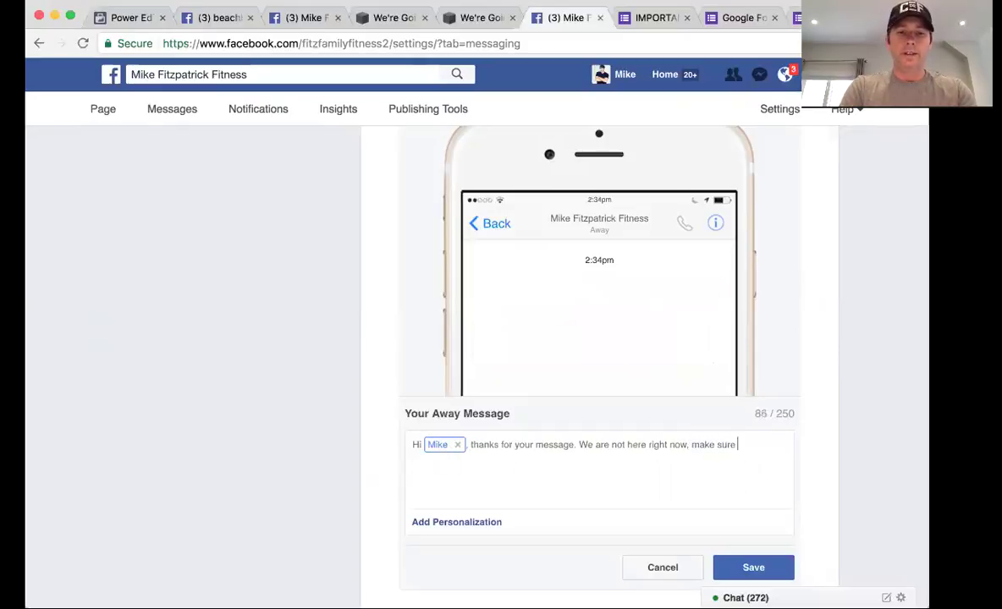
type("you add me as a")
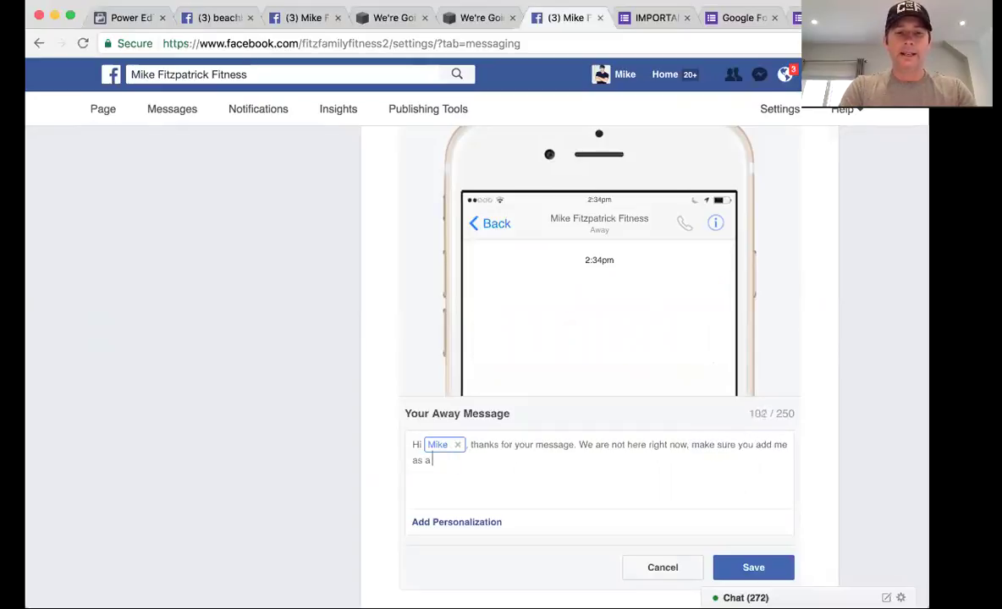
type(" freind")
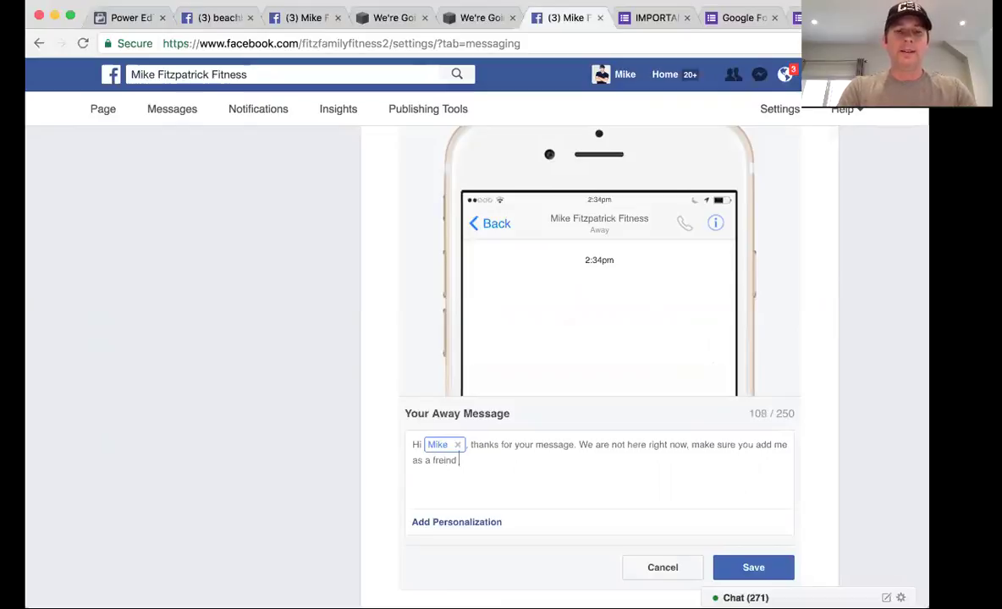
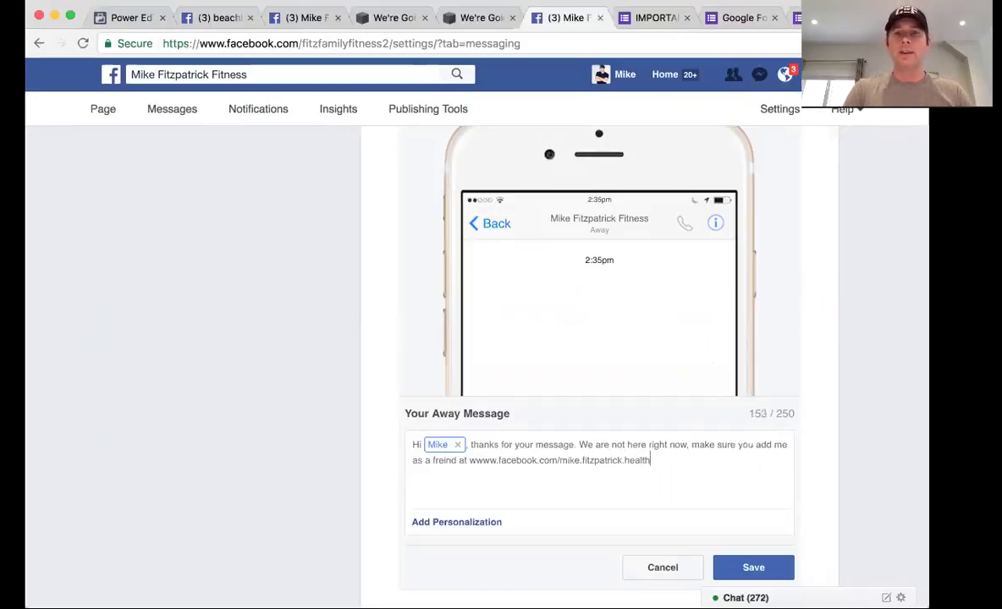
type(" and I ")
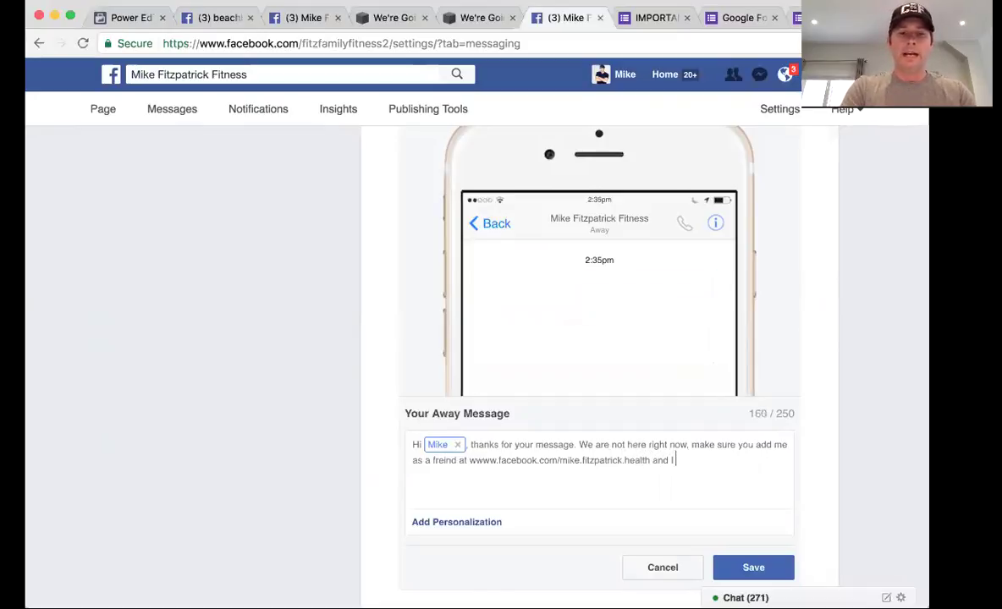
type("will do my ")
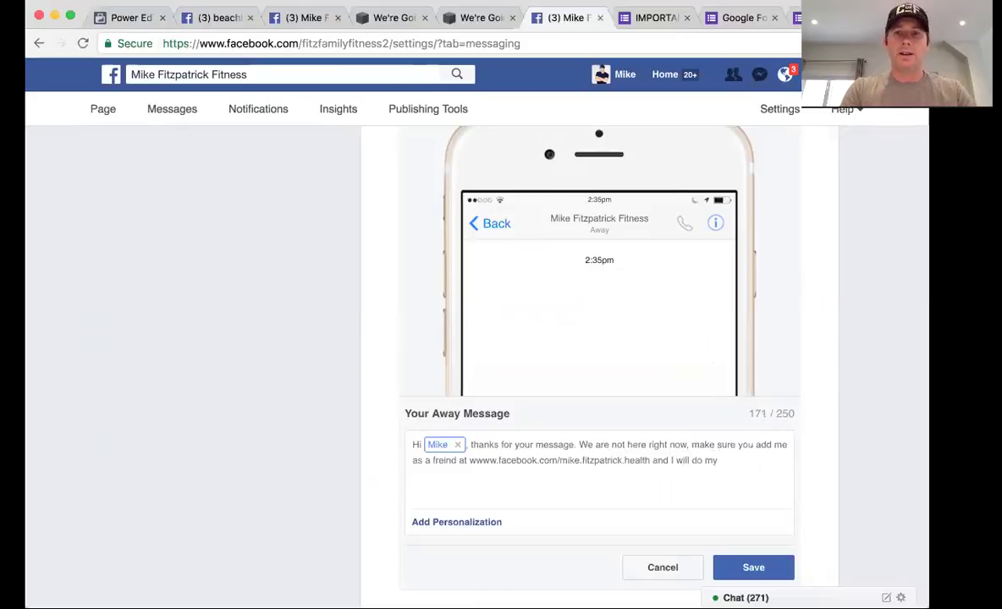
type("best to ")
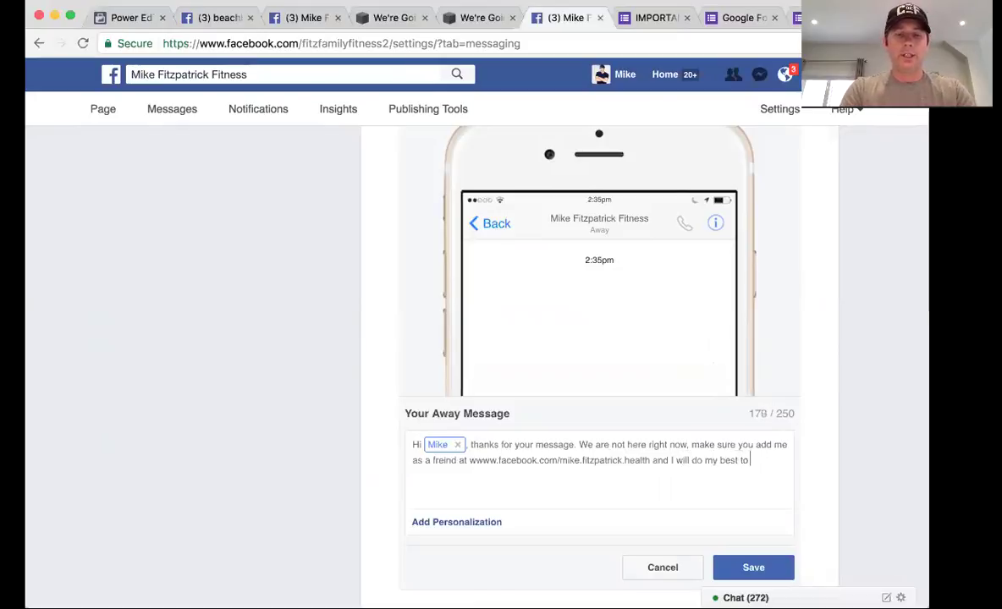
type("res")
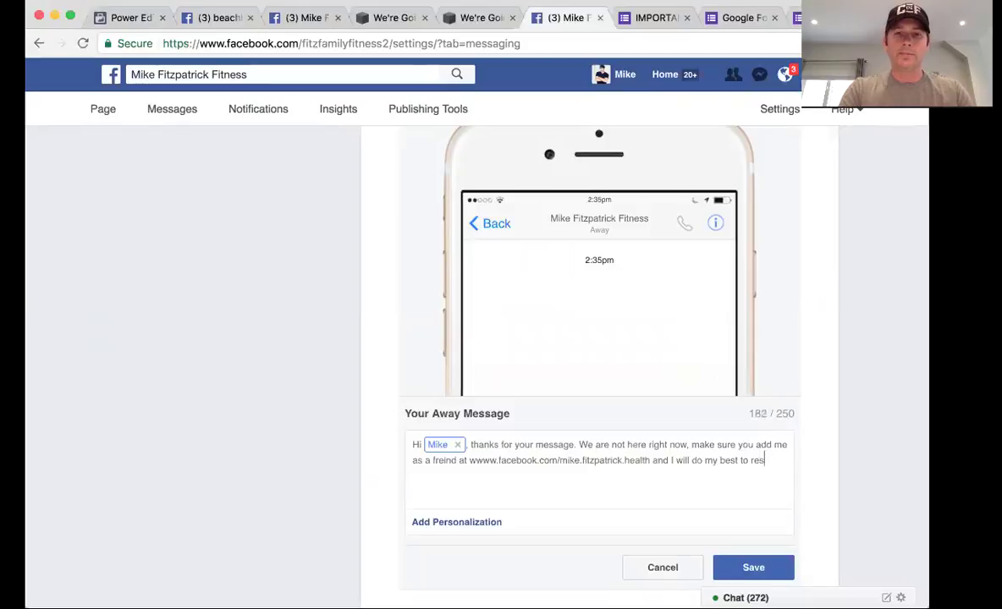
type("pond AS")
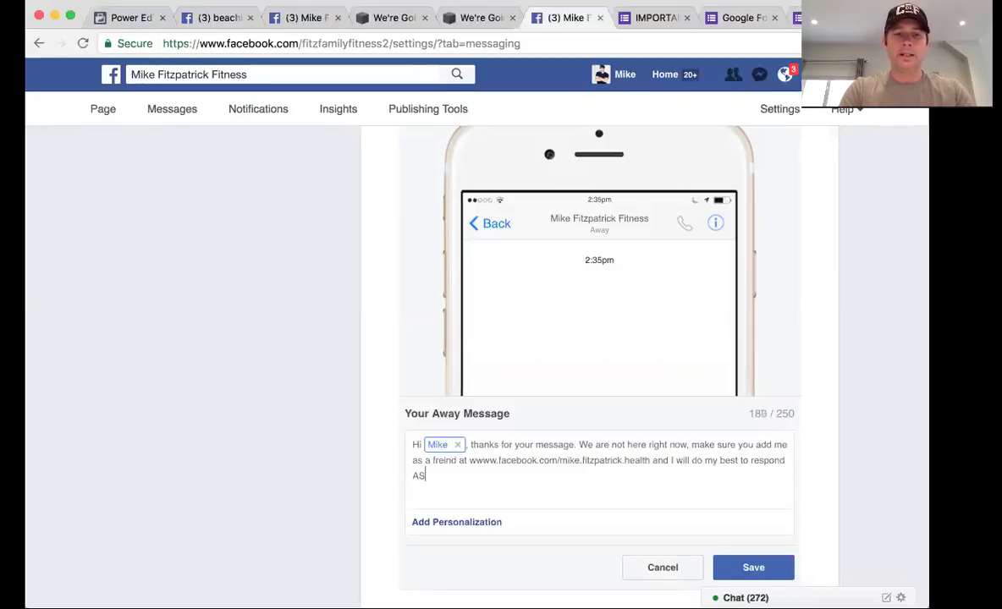
type("AP! :)")
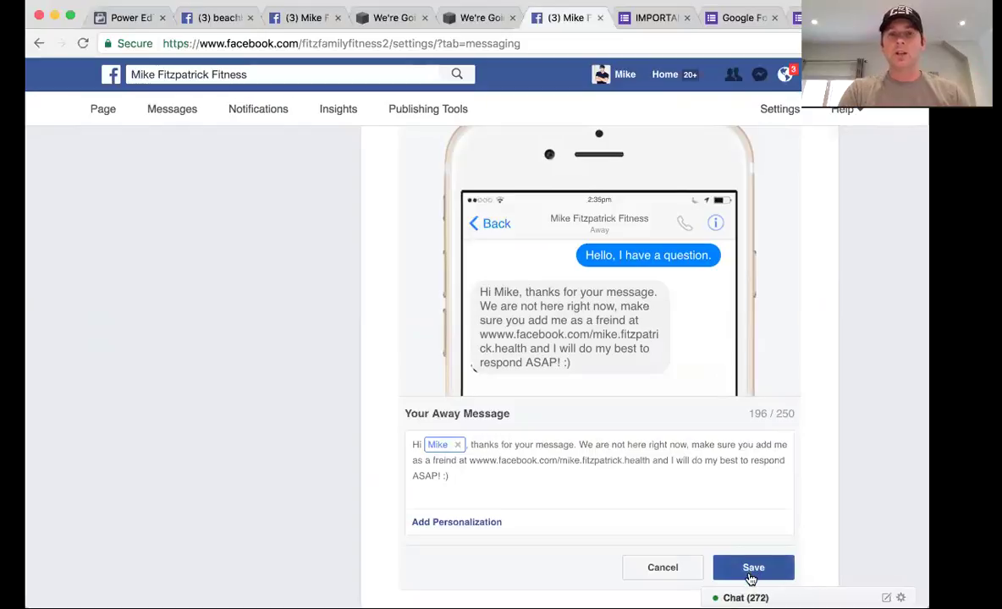
left_click(750, 567)
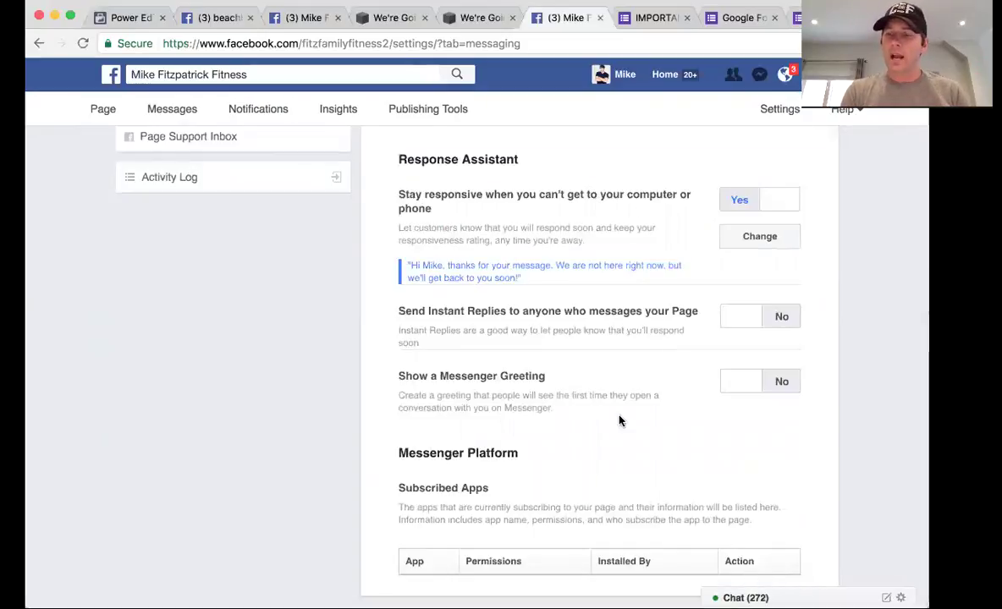
Scroll back up the Messaging settings and move to the Edit Page settings section
scroll(619, 421, "down", 1)
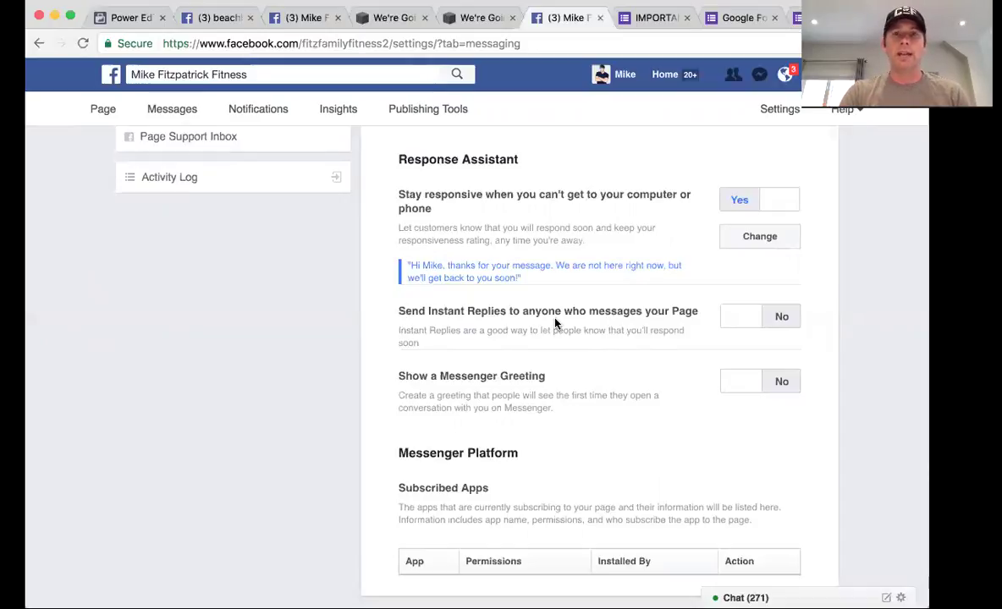
scroll(288, 280, "up", 5)
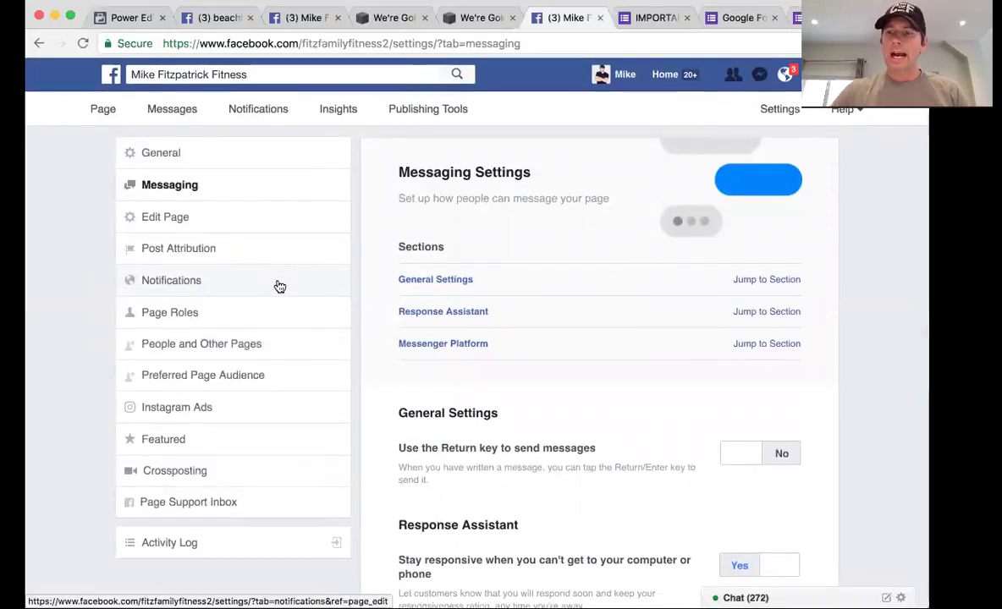
left_click(179, 225)
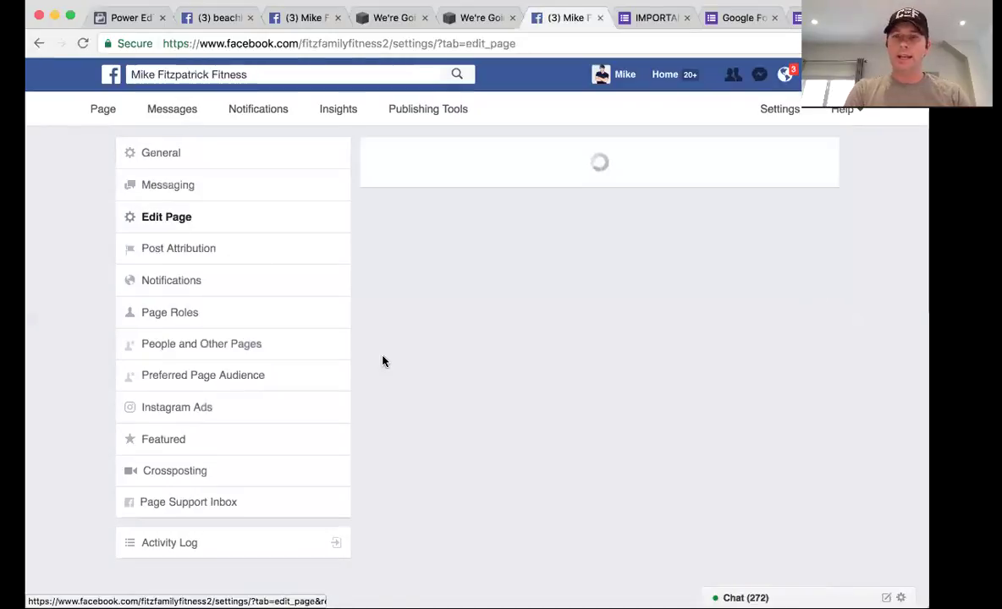
Reorder the Page tabs to Home, Posts, Videos, Photos, Services, About, Shop, Events, Likes
scroll(511, 364, "down", 3)
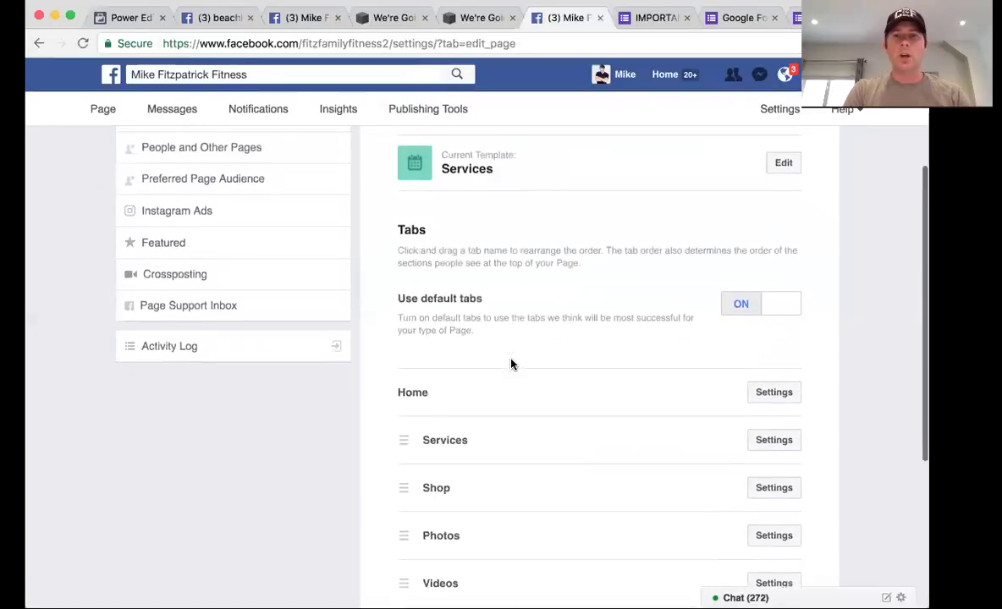
scroll(512, 364, "down", 1)
scroll(511, 364, "down", 2)
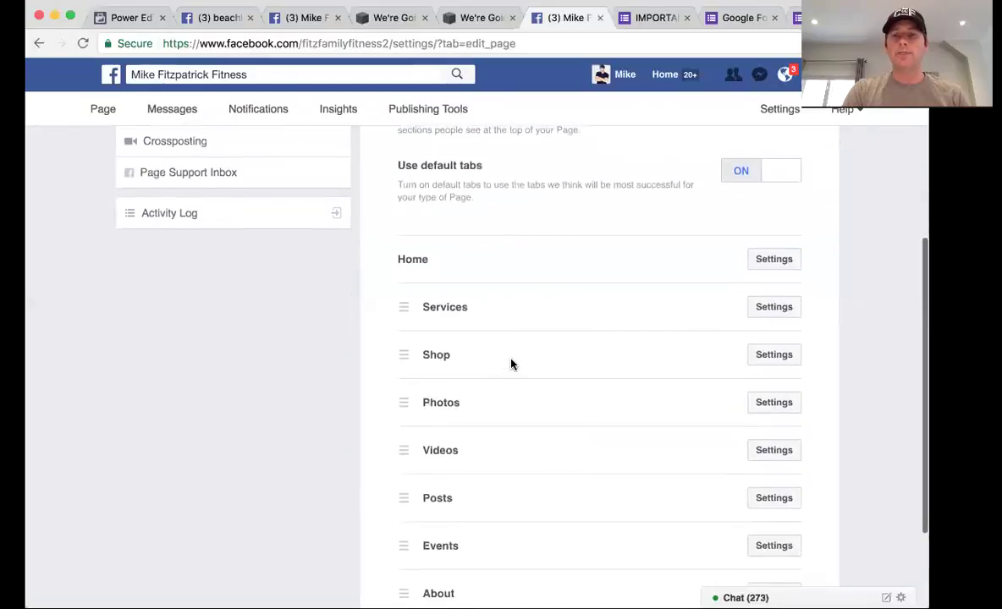
scroll(491, 390, "down", 1)
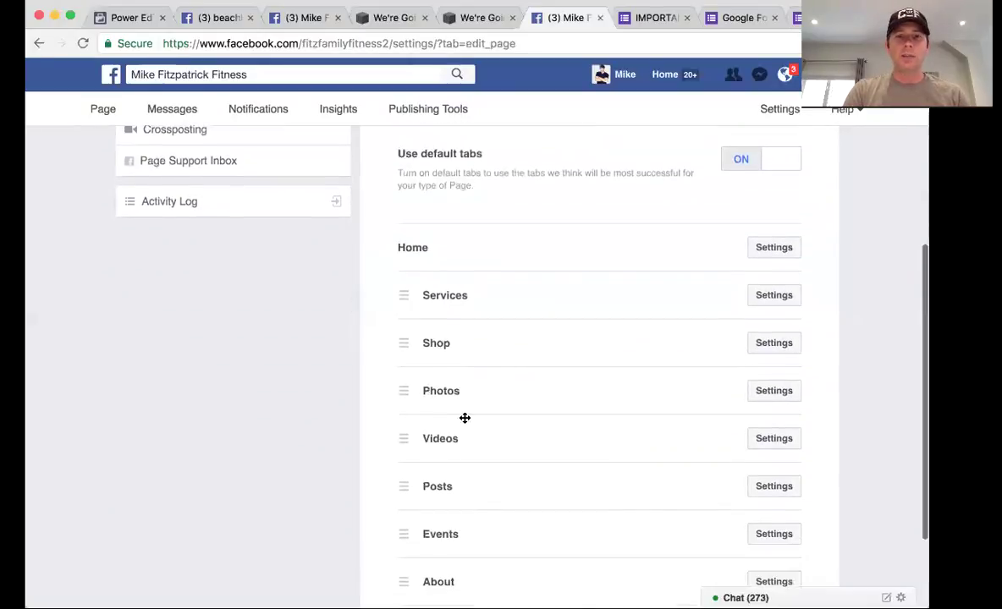
left_click_drag(408, 482, 407, 275)
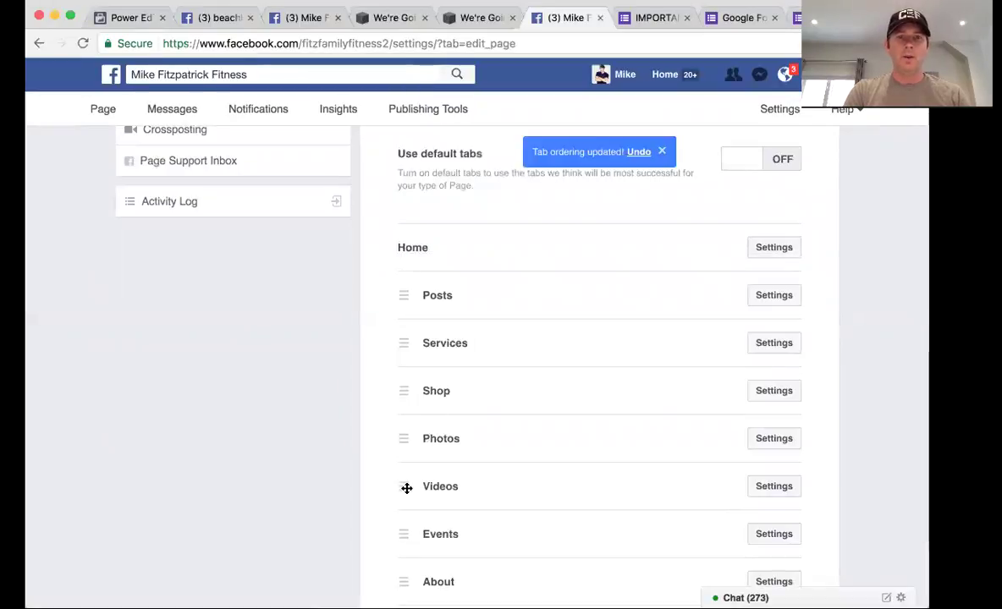
left_click_drag(407, 486, 420, 338)
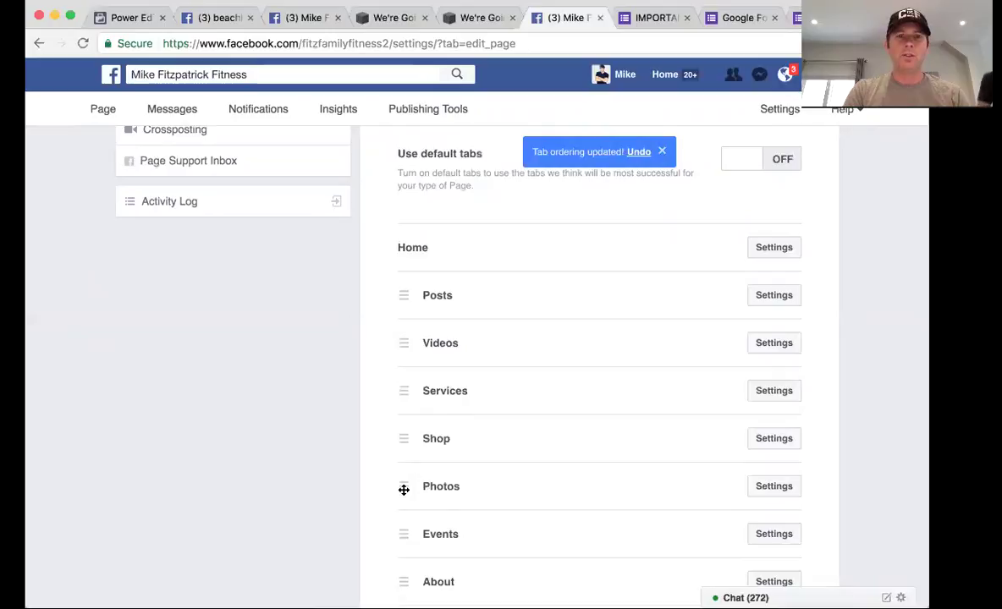
left_click_drag(404, 487, 411, 388)
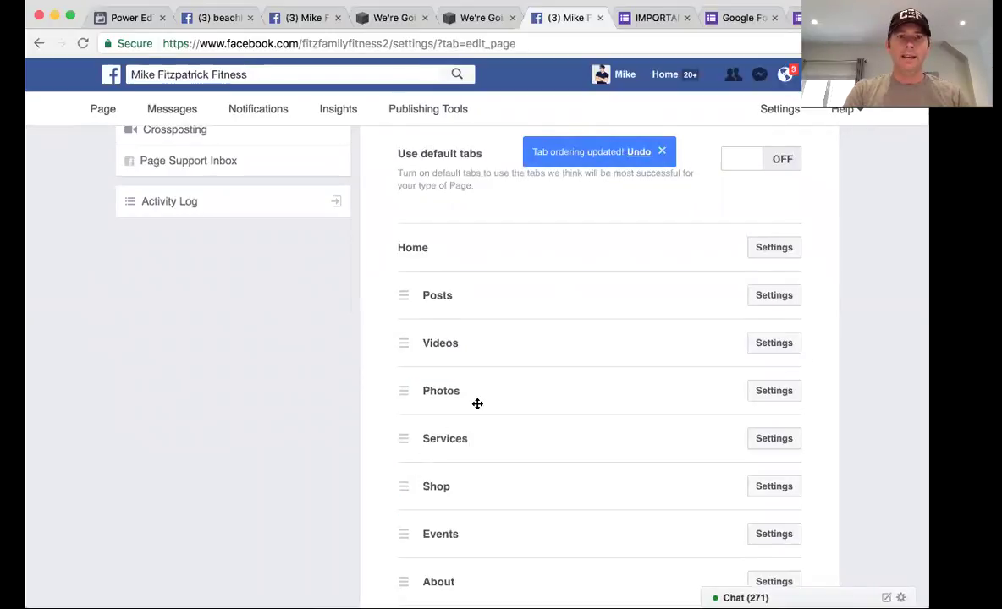
scroll(477, 404, "down", 3)
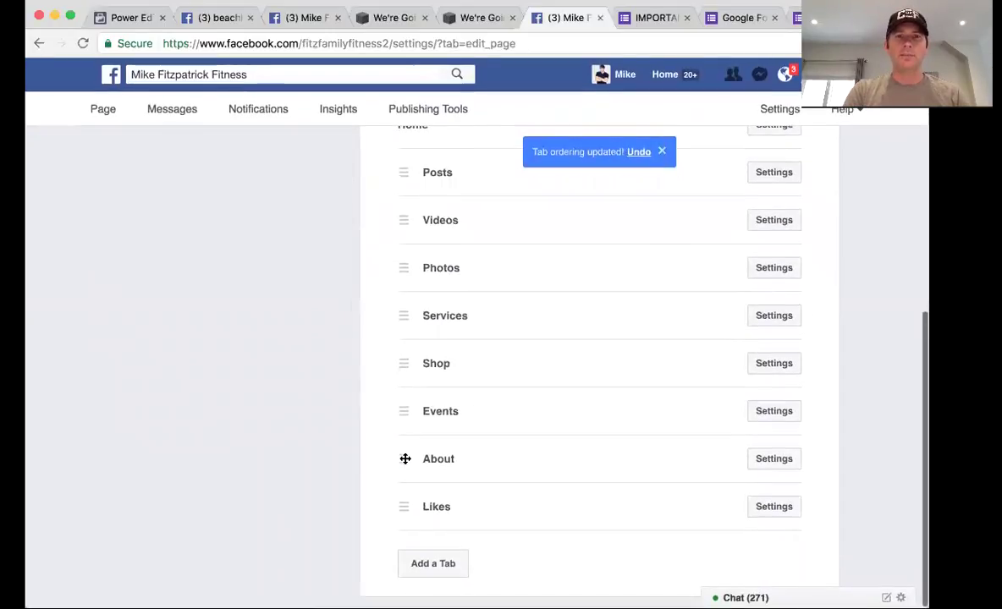
left_click_drag(407, 456, 404, 316)
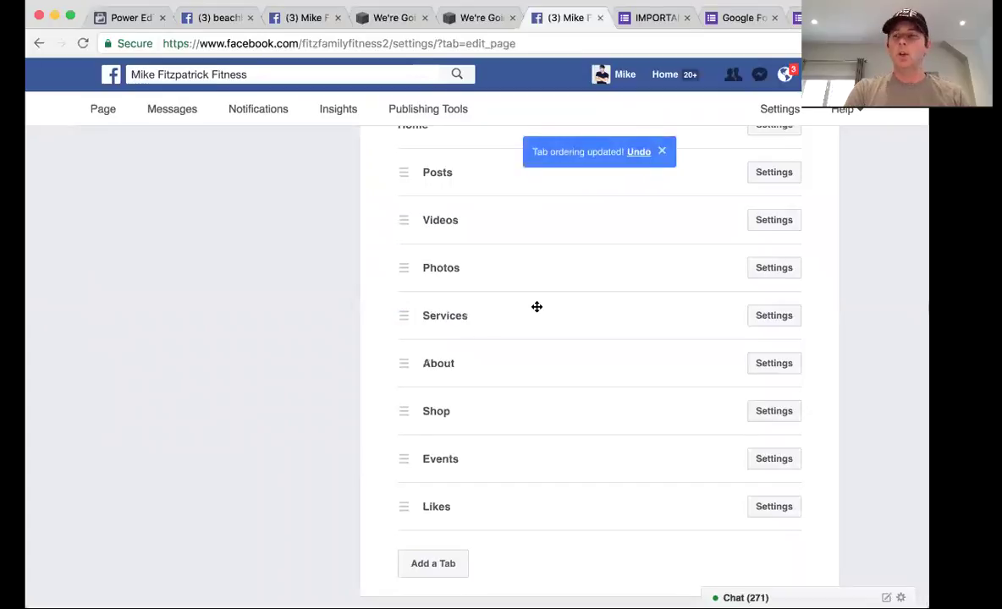
Open the Posts tab settings to show its sharing link
scroll(537, 306, "up", 1)
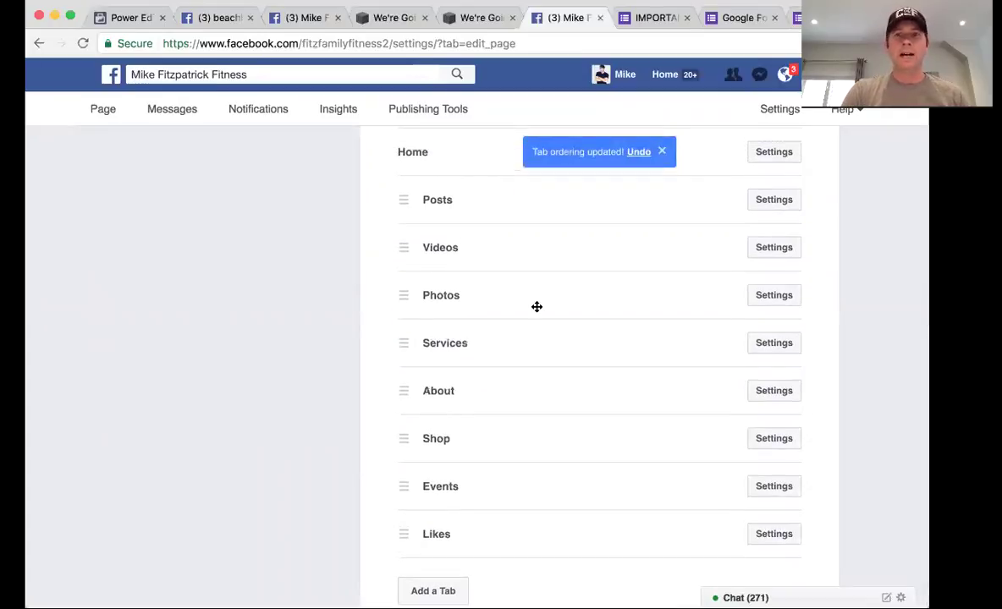
scroll(536, 307, "up", 3)
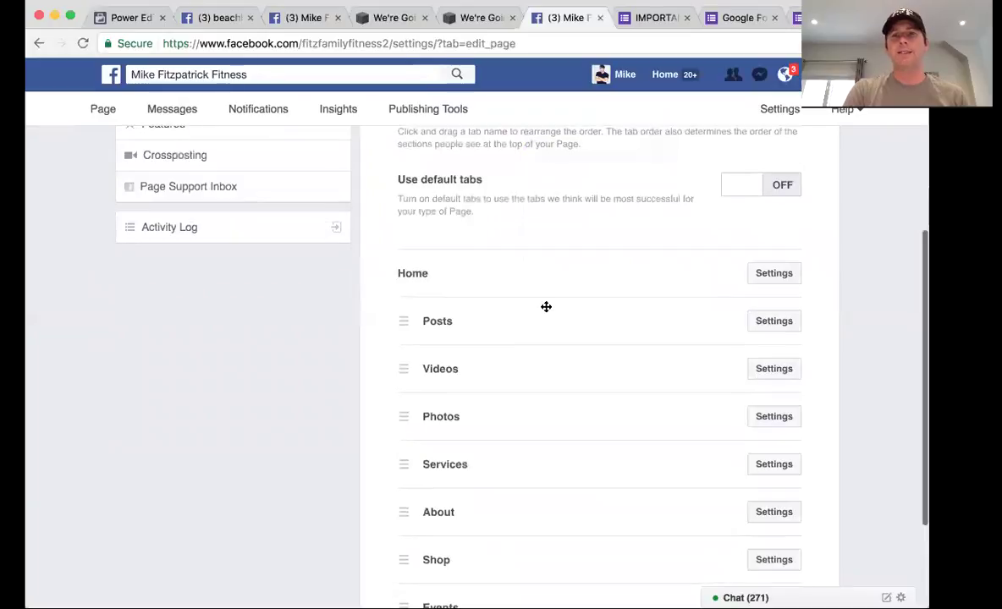
left_click(784, 324)
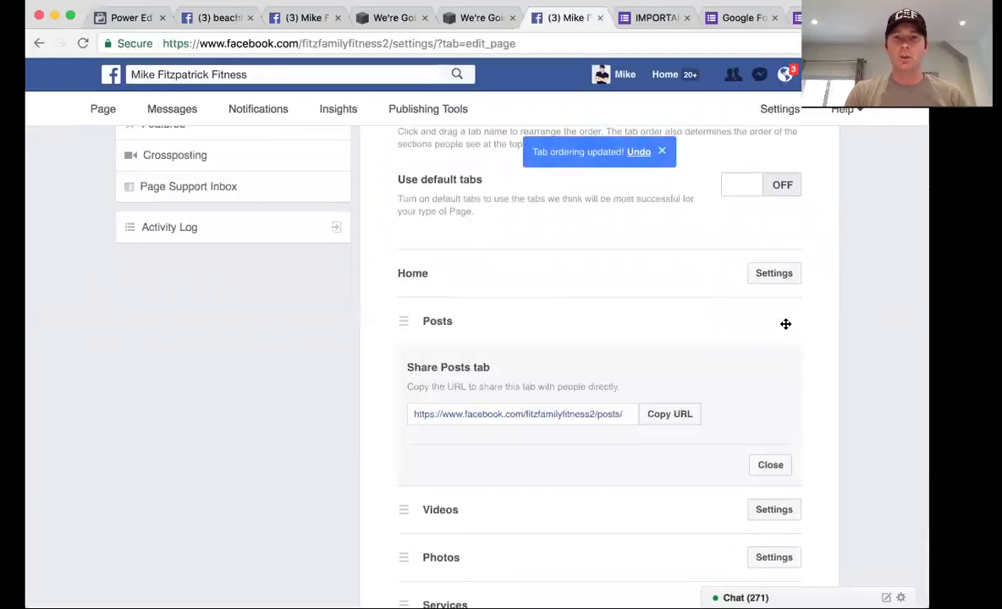
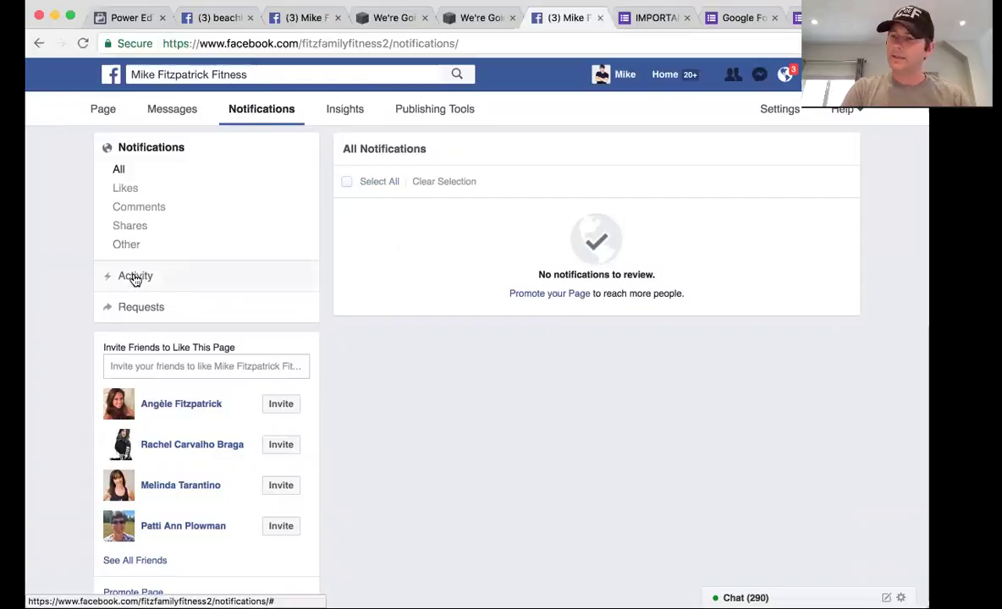
left_click(123, 193)
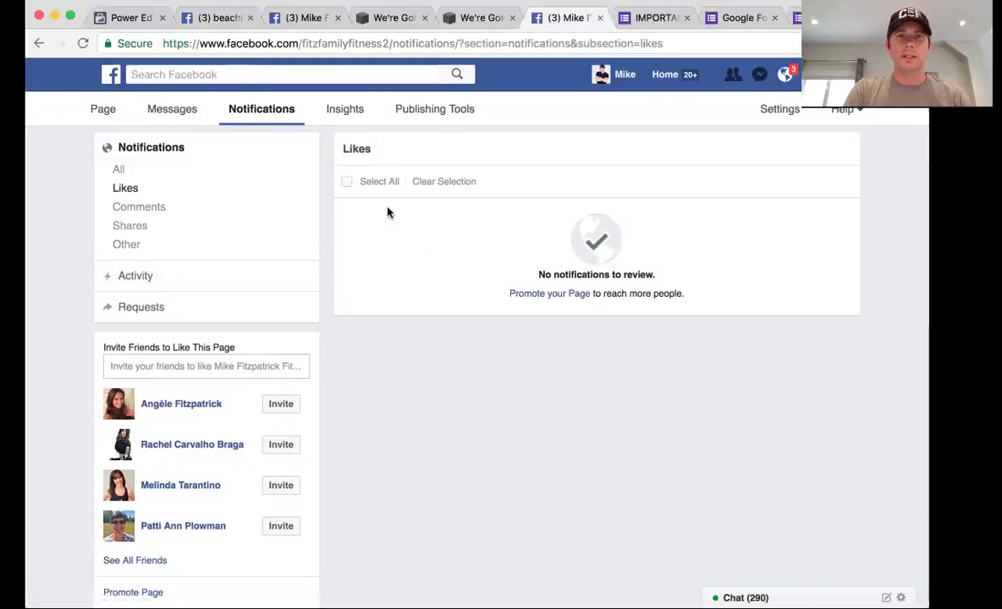
left_click(120, 170)
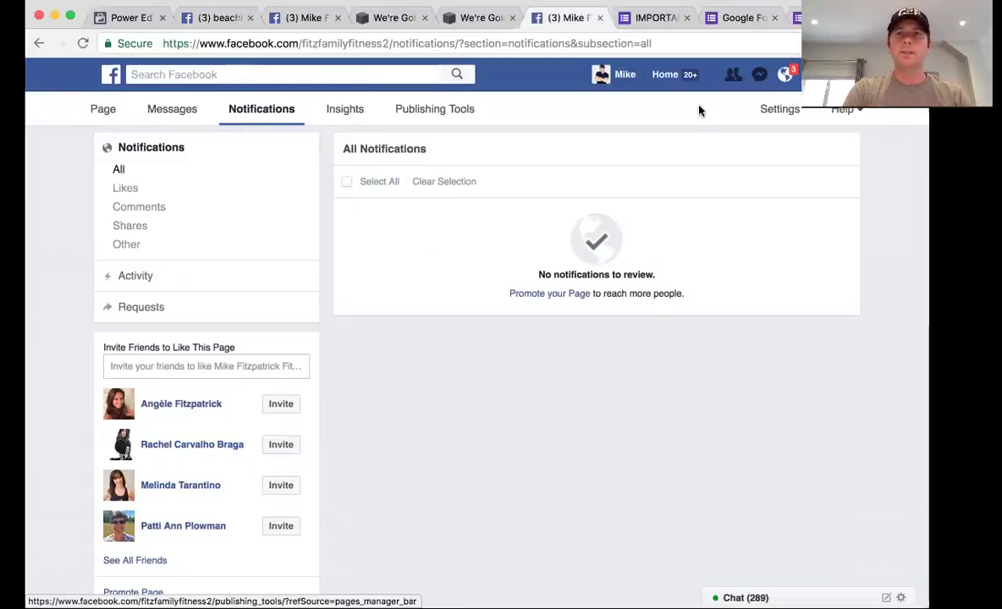
Go from the page Settings through Notifications to the People and Other Pages section
left_click(781, 110)
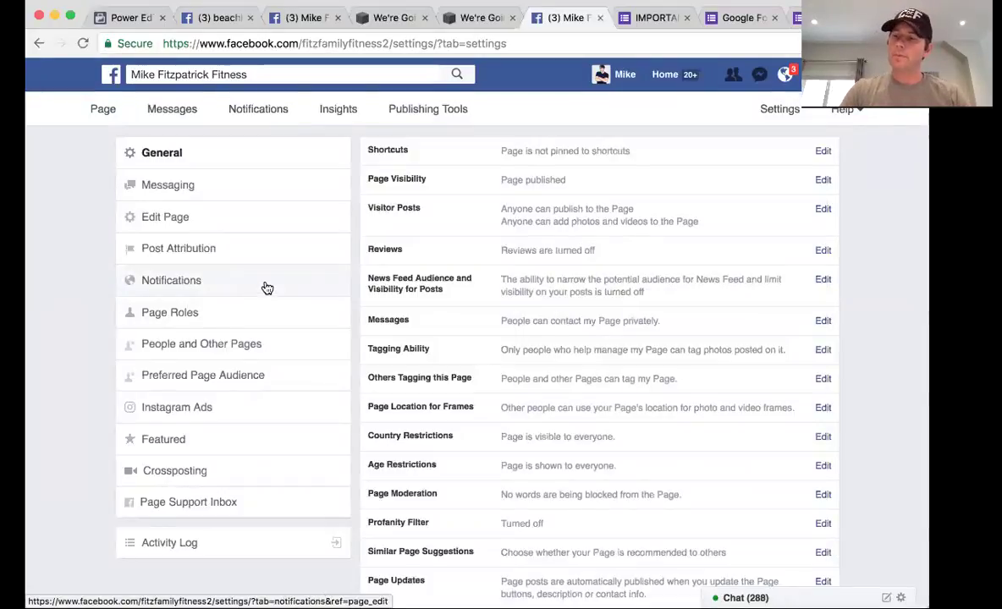
left_click(184, 287)
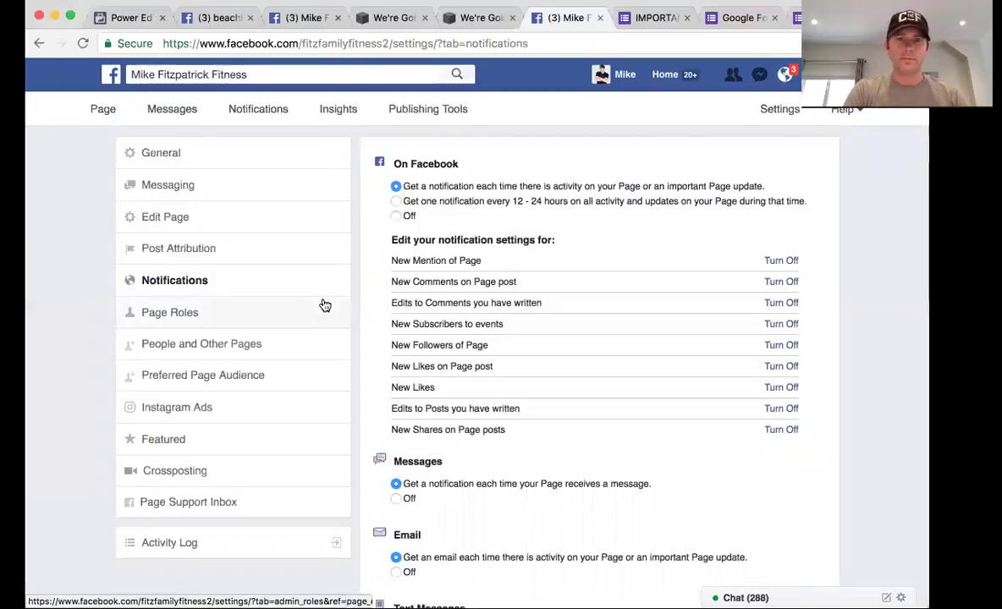
scroll(431, 282, "down", 1)
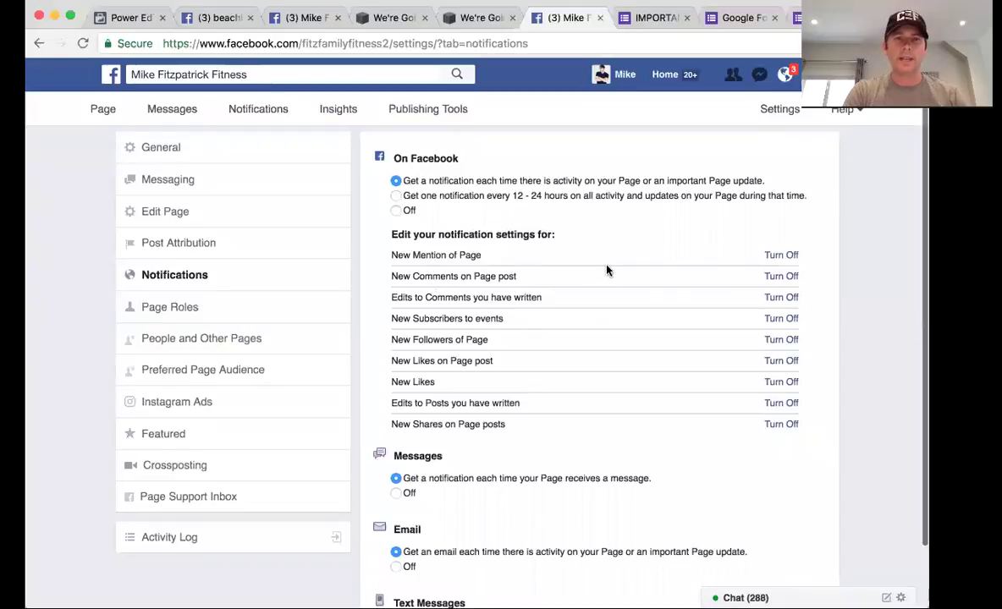
scroll(613, 270, "down", 1)
scroll(612, 270, "up", 1)
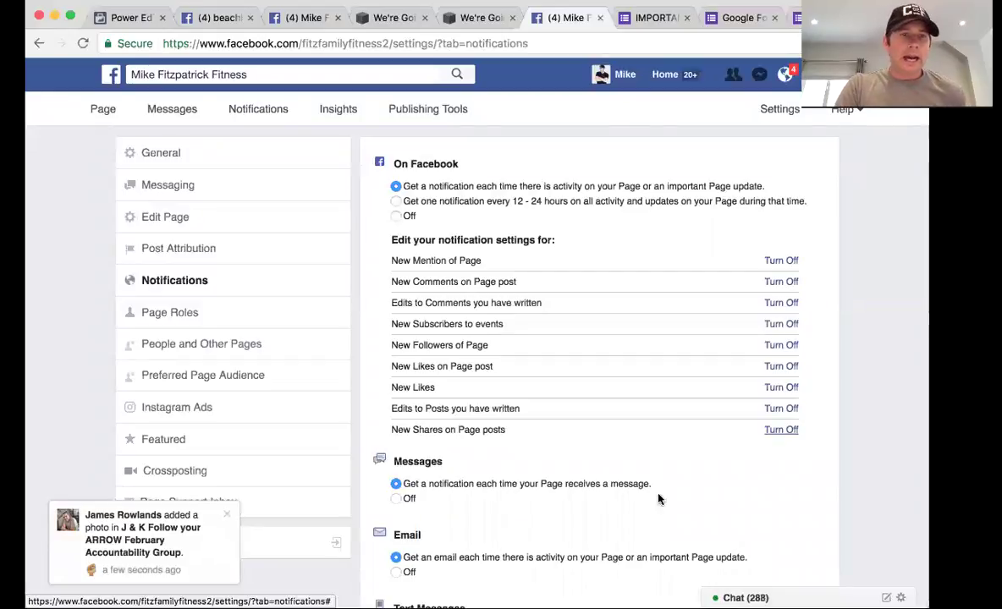
left_click(252, 355)
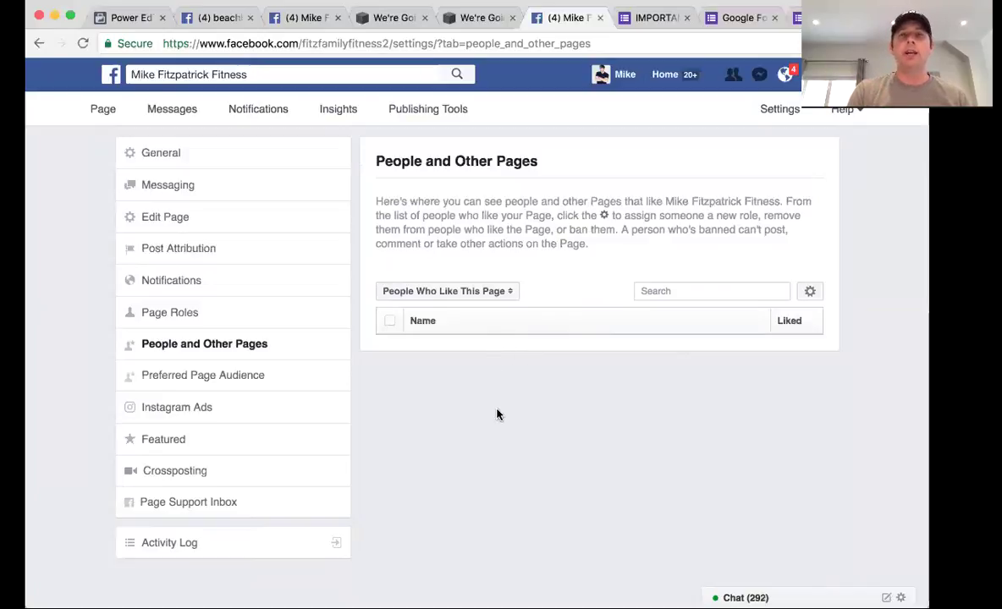
Check the People Who Like This Page group choices unchanged, then go to Preferred Page Audience
left_click(513, 293)
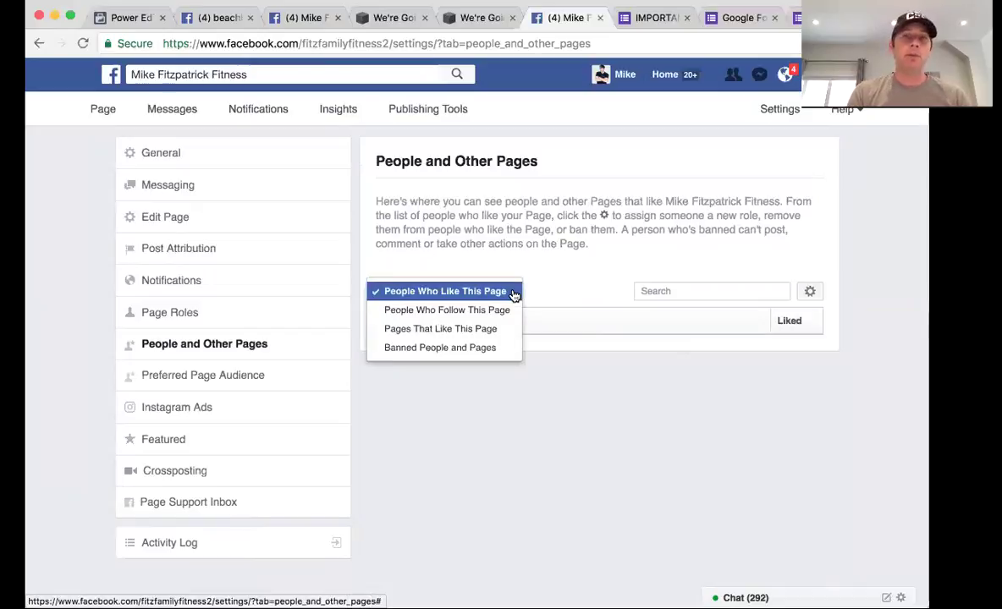
left_click(570, 272)
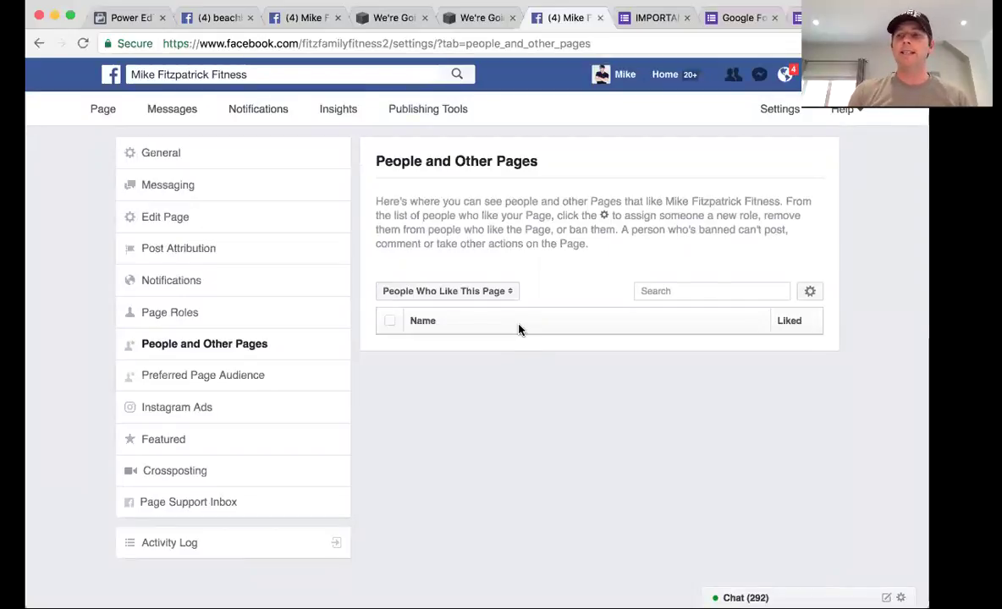
left_click(219, 377)
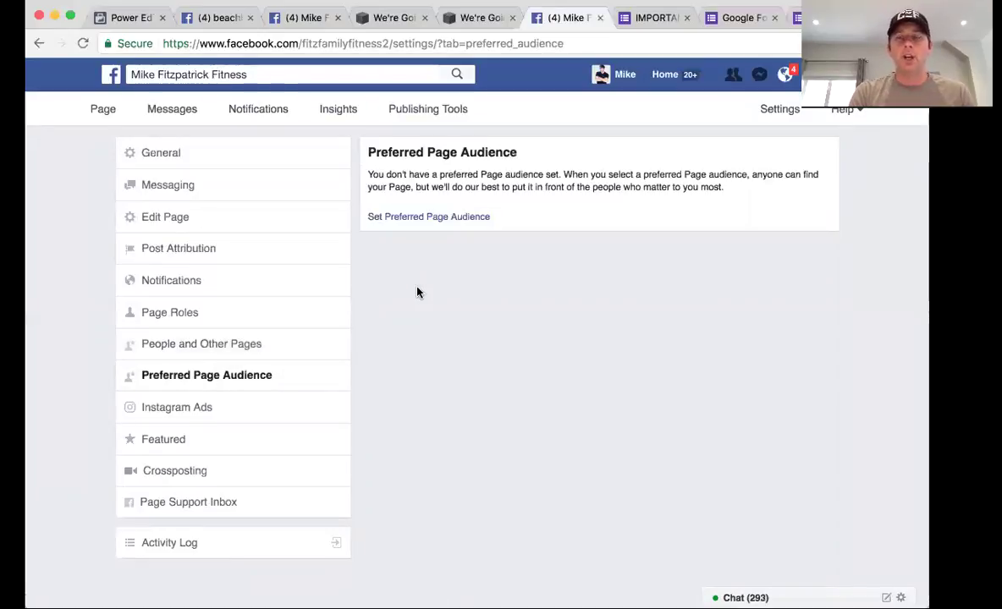
Add Canada, United States, United Kingdom, Australia and New Zealand as preferred audience locations
left_click(439, 218)
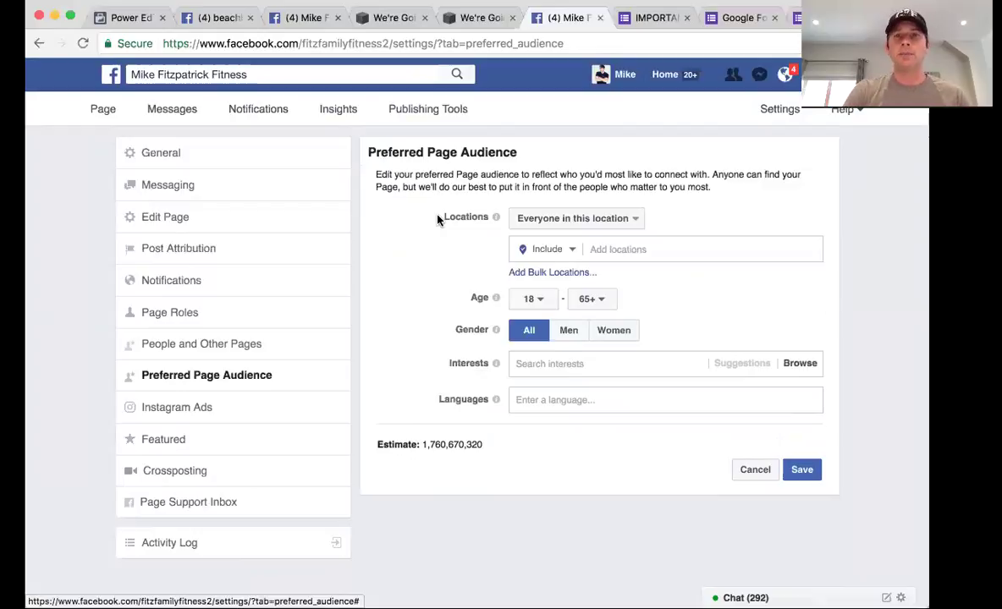
left_click(618, 249)
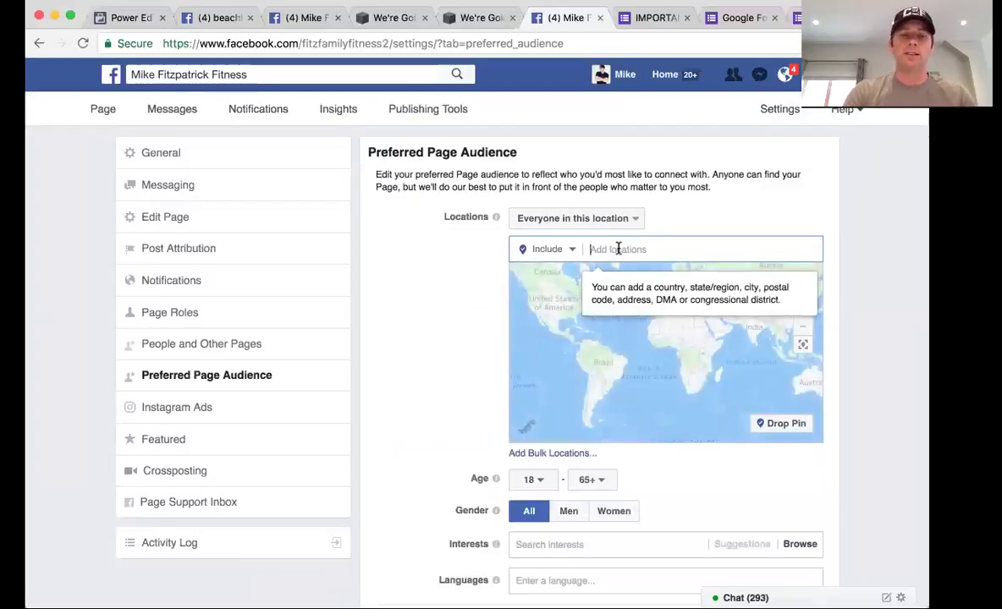
type("canada")
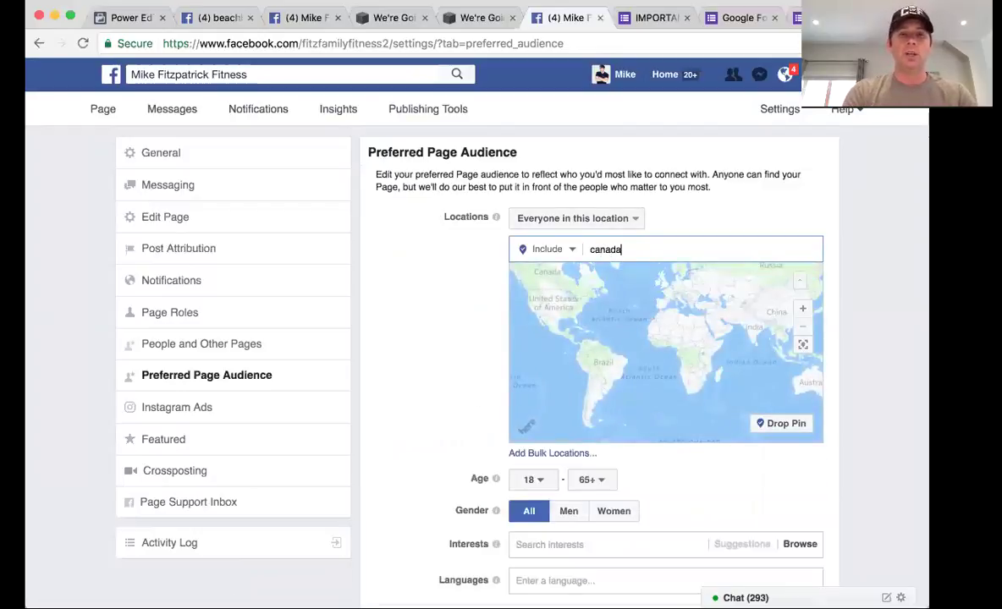
left_click(617, 273)
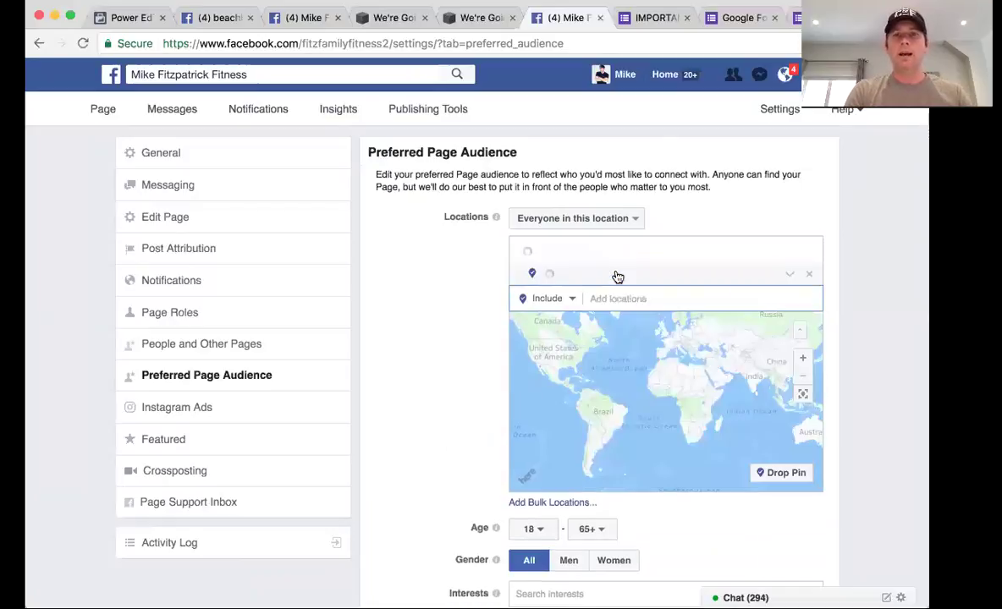
type("united")
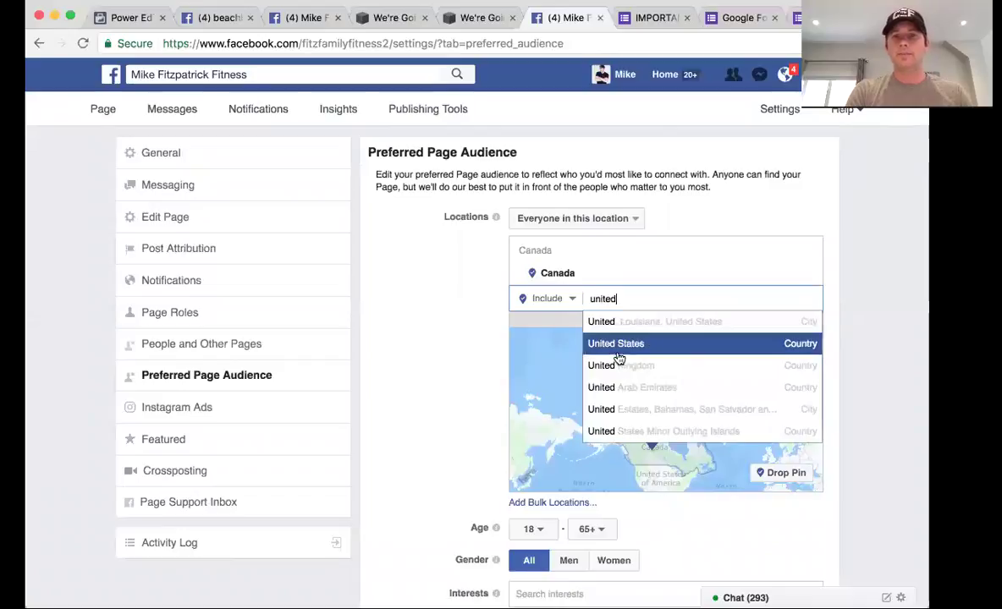
left_click(617, 347)
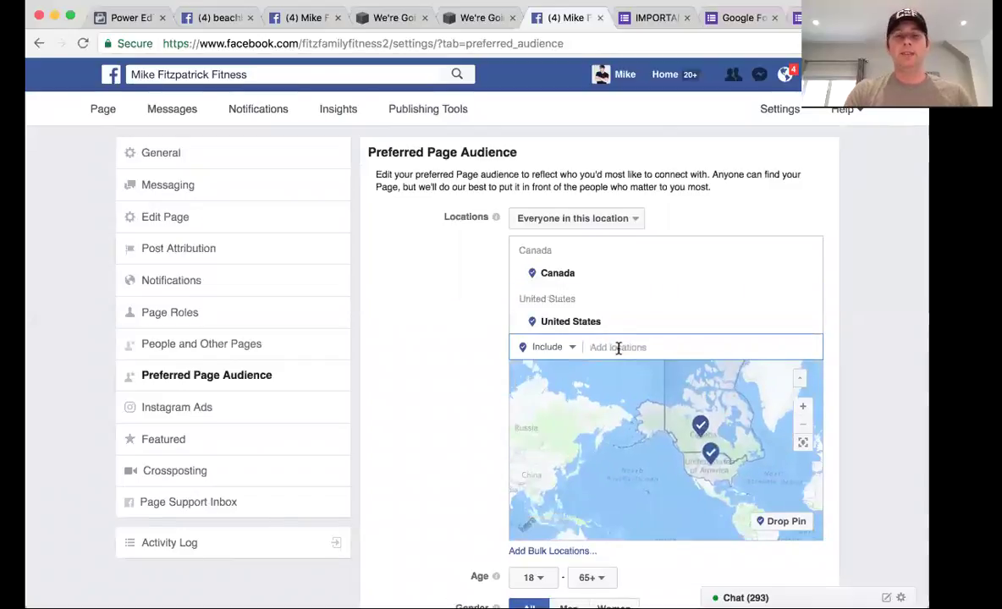
type("united")
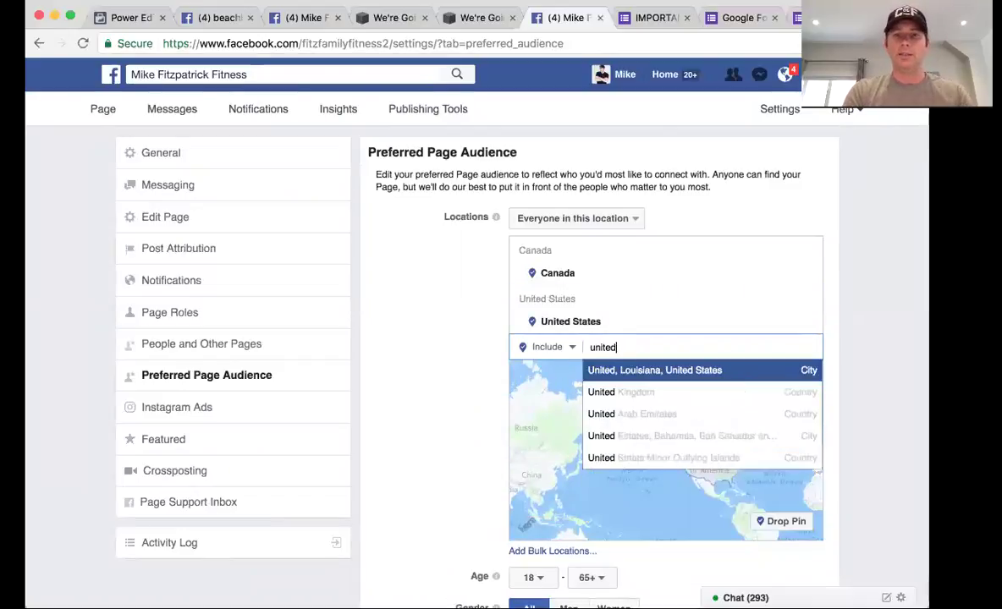
left_click(615, 392)
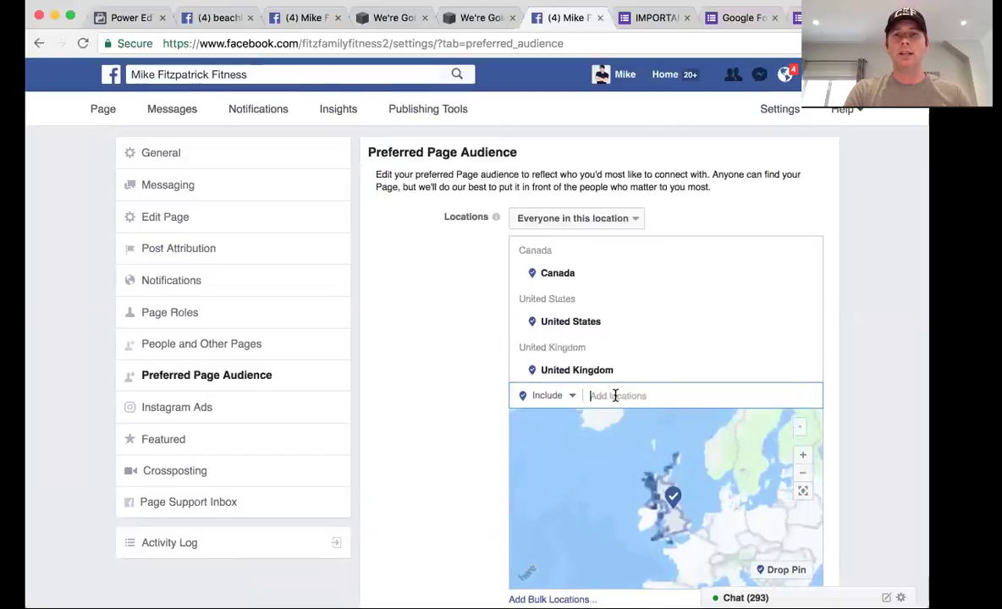
type("autralia")
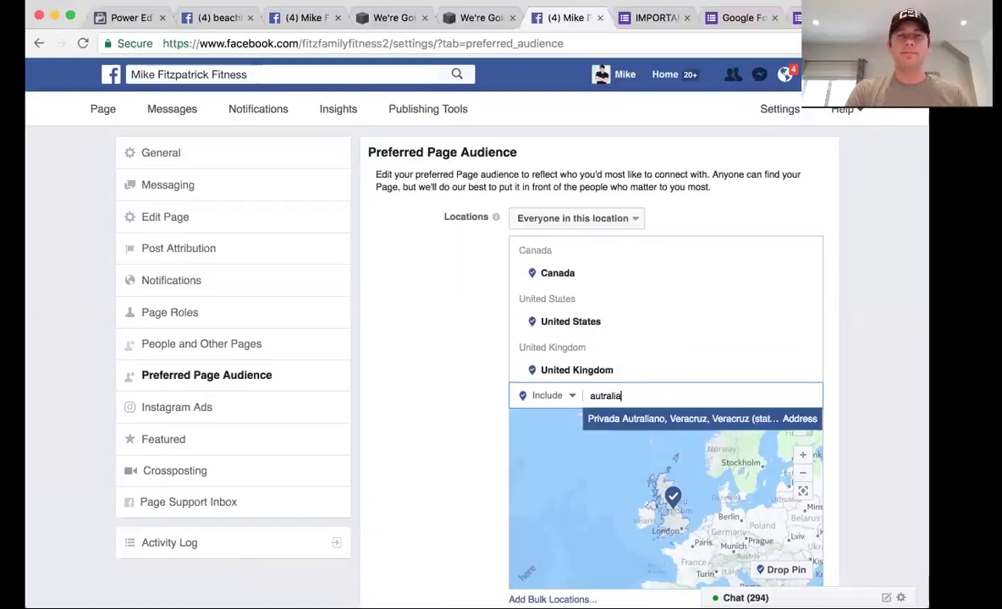
key("BackSpace")
key("BackSpace")
key("BackSpace")
key("BackSpace")
key("BackSpace")
key("BackSpace")
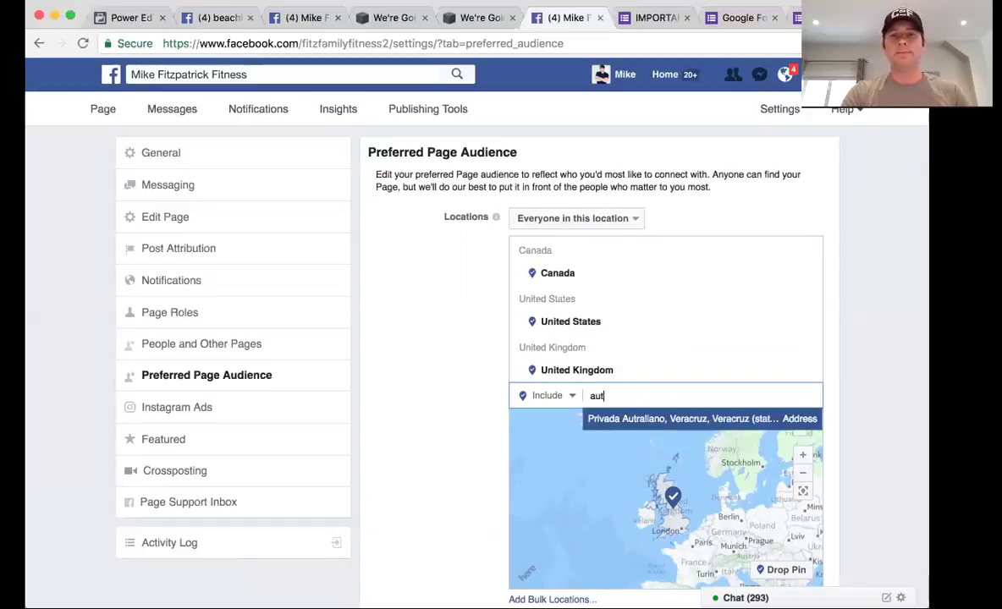
type("stralia")
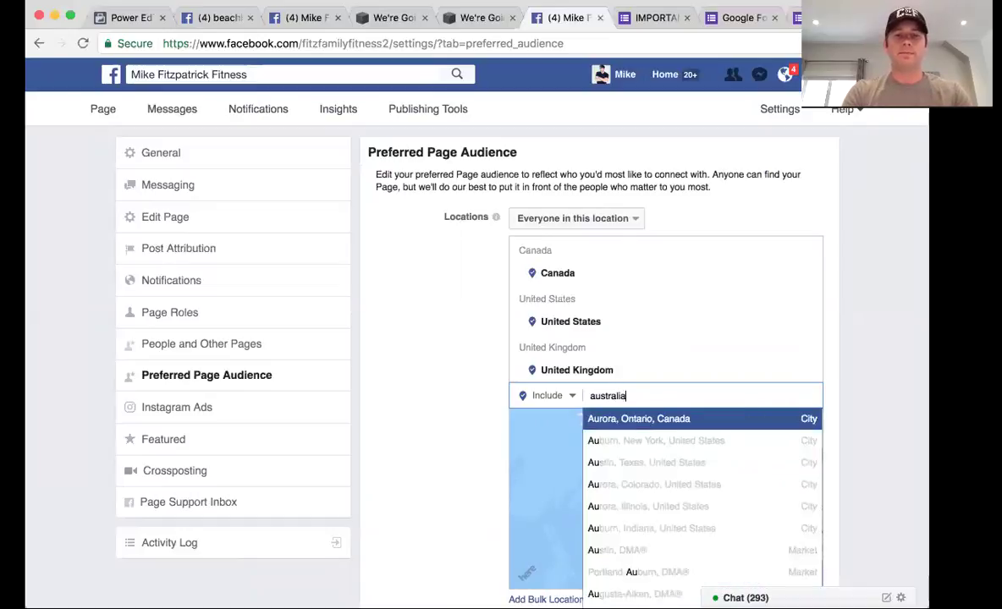
left_click(626, 419)
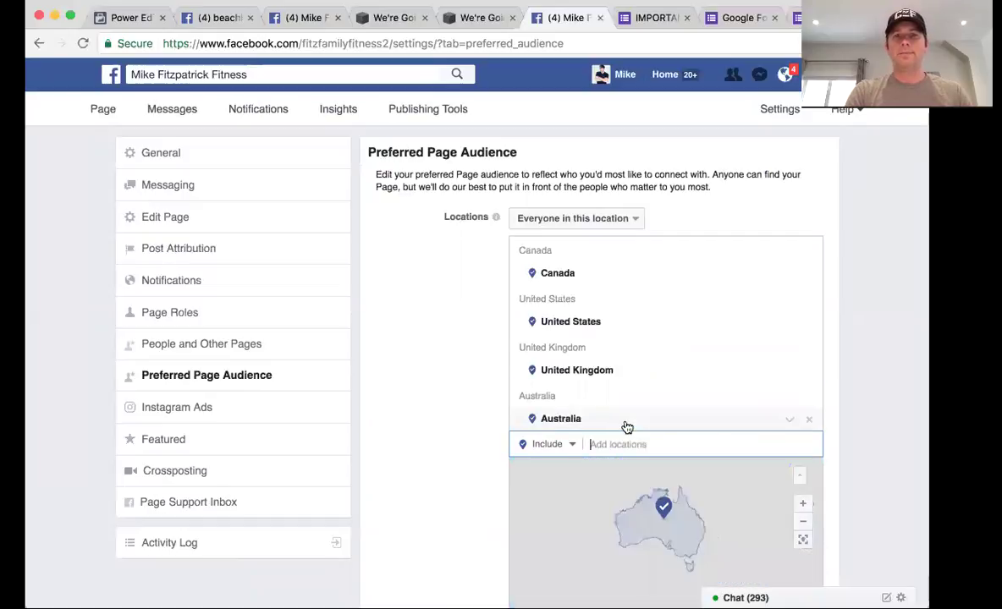
scroll(626, 426, "down", 1)
type("new ")
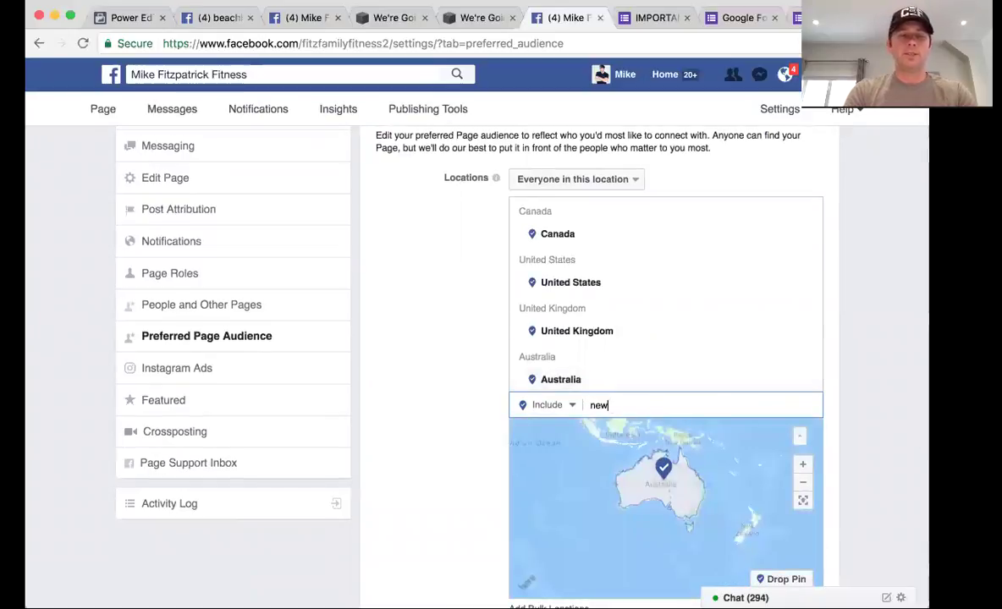
type("zealand")
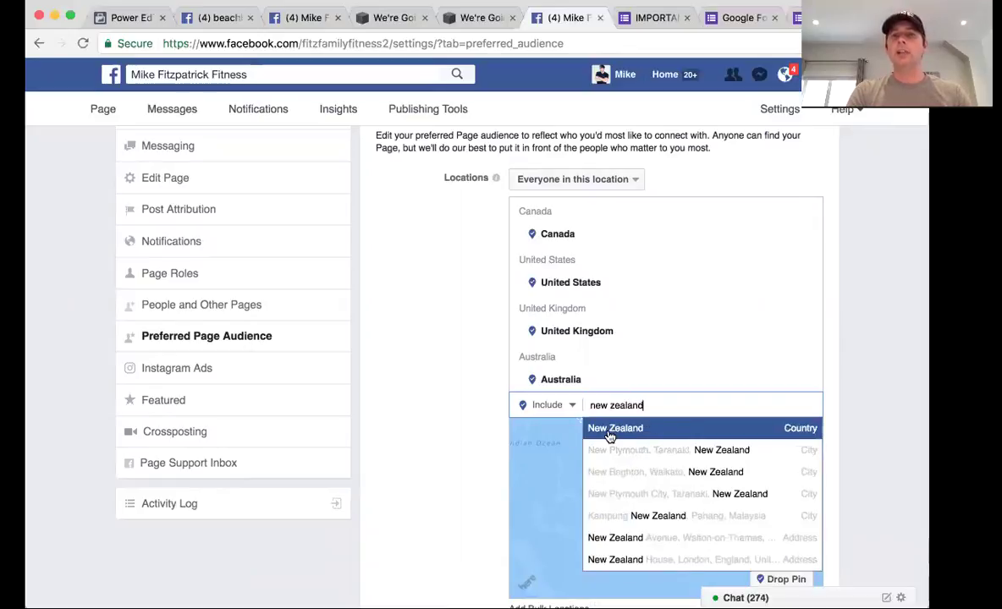
left_click(630, 428)
scroll(469, 339, "down", 3)
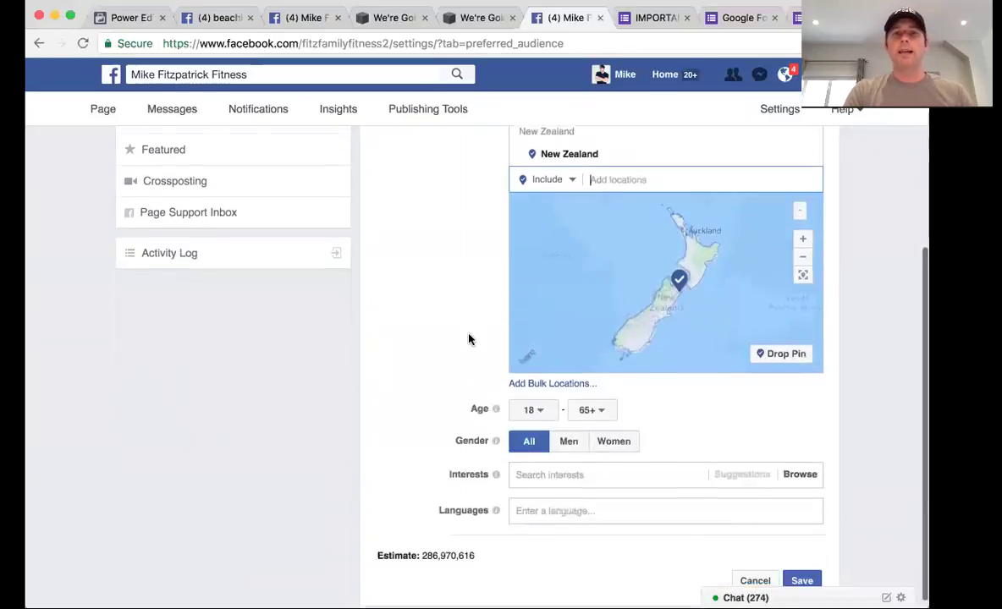
Set the audience age range to 24 minimum and 50 maximum
left_click(538, 402)
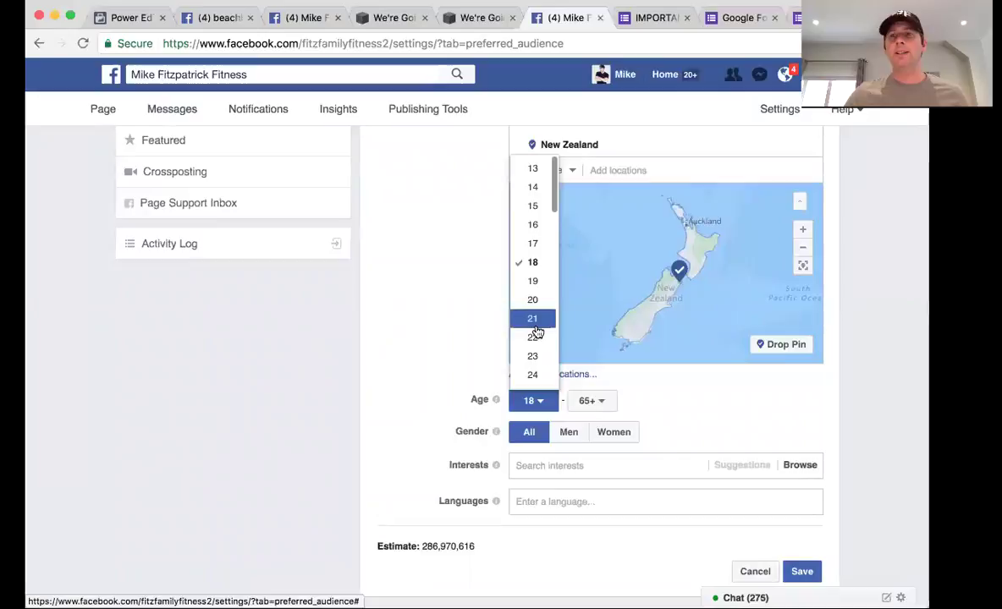
scroll(537, 332, "down", 2)
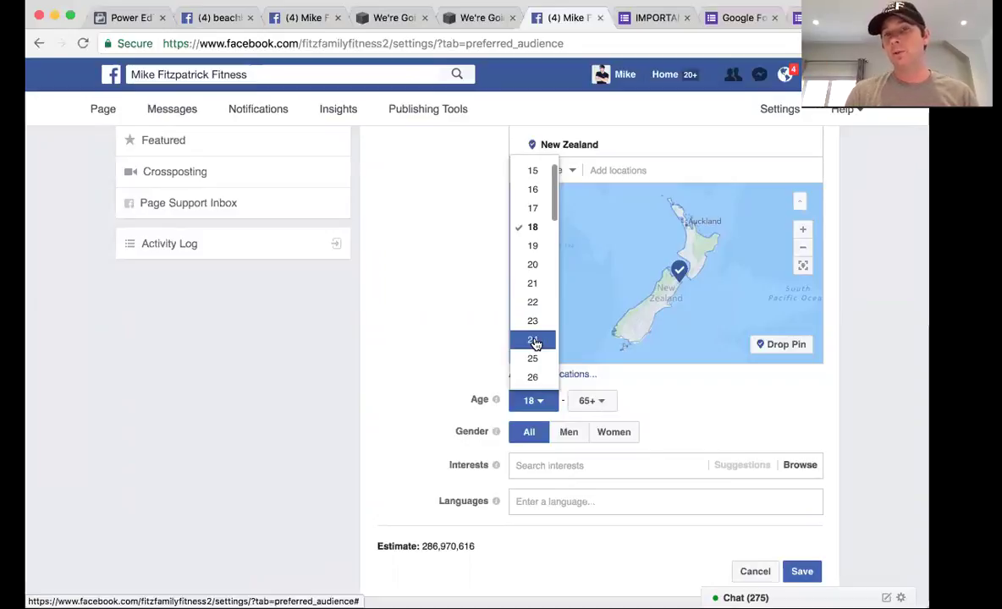
left_click(535, 341)
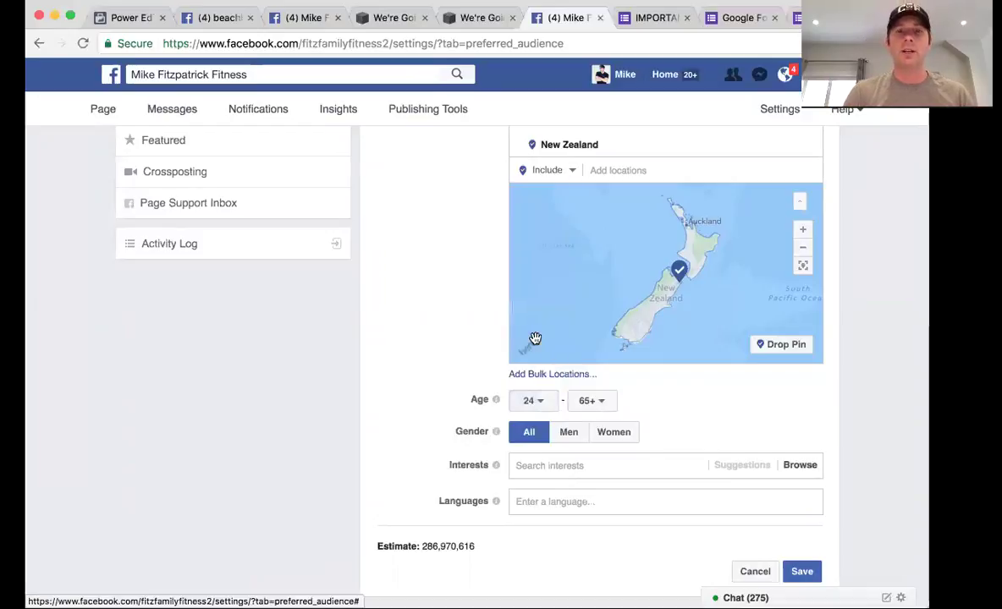
left_click(592, 402)
scroll(595, 347, "down", 6)
scroll(597, 348, "down", 5)
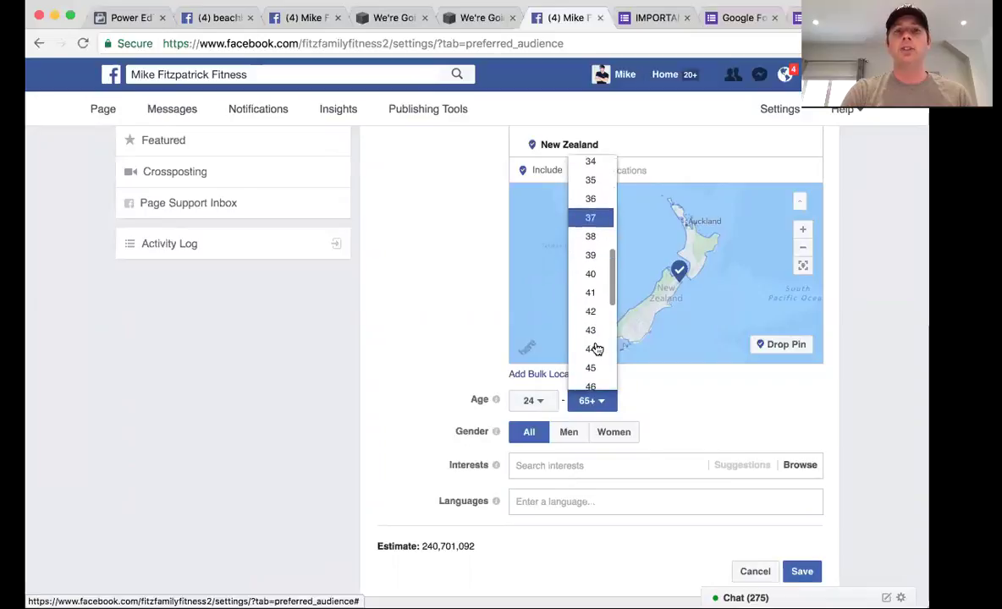
left_click(597, 368)
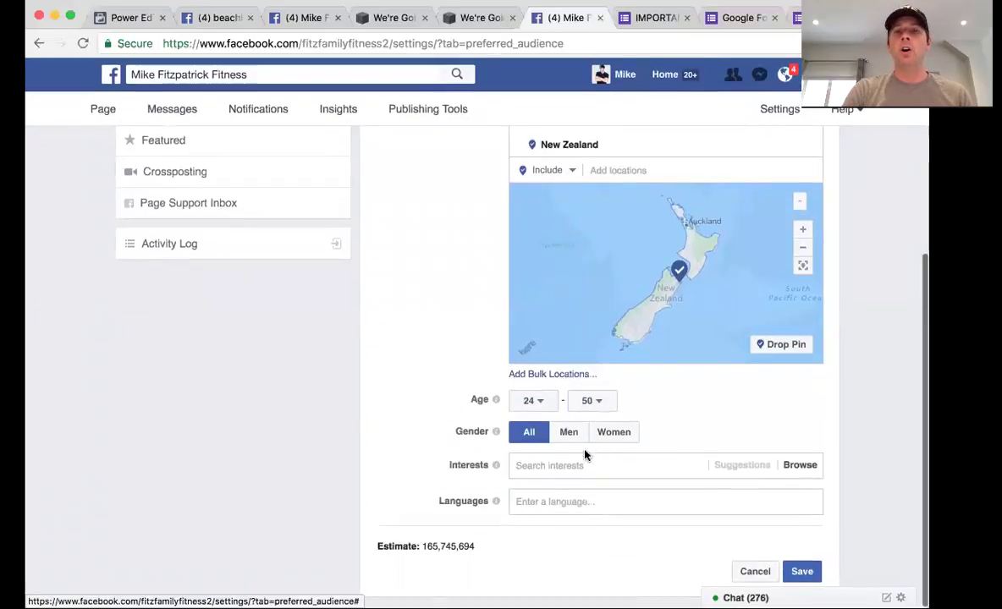
left_click(561, 465)
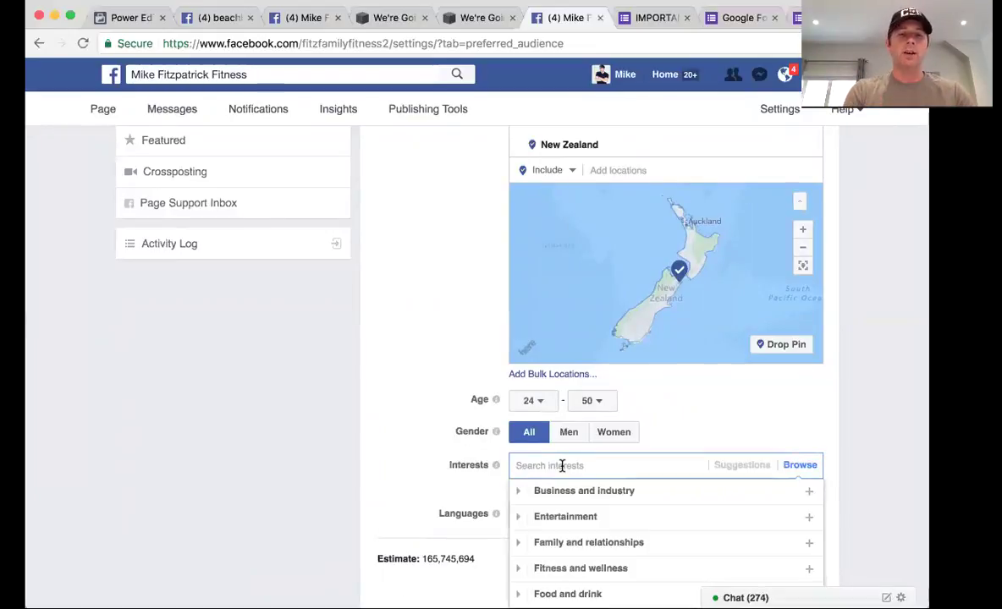
Search 'jim rohn' and add it, then add Tony Robbins, Dale Carnegie, John C. Maxwell, Zig Ziglar from suggestions
type("entre")
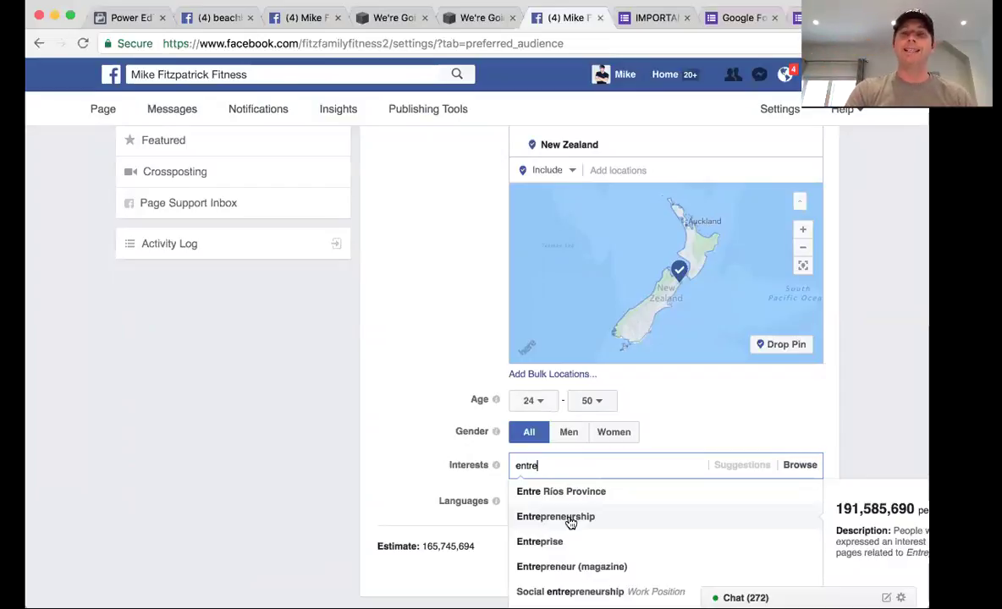
key("BackSpace")
key("BackSpace")
key("BackSpace")
key("BackSpace")
key("BackSpace")
type("j")
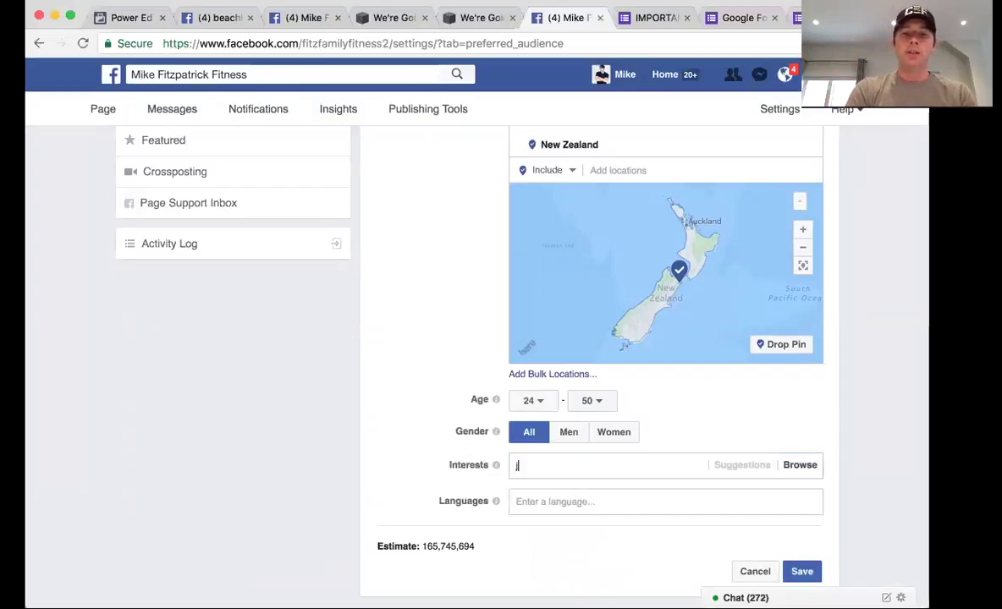
type("im ro")
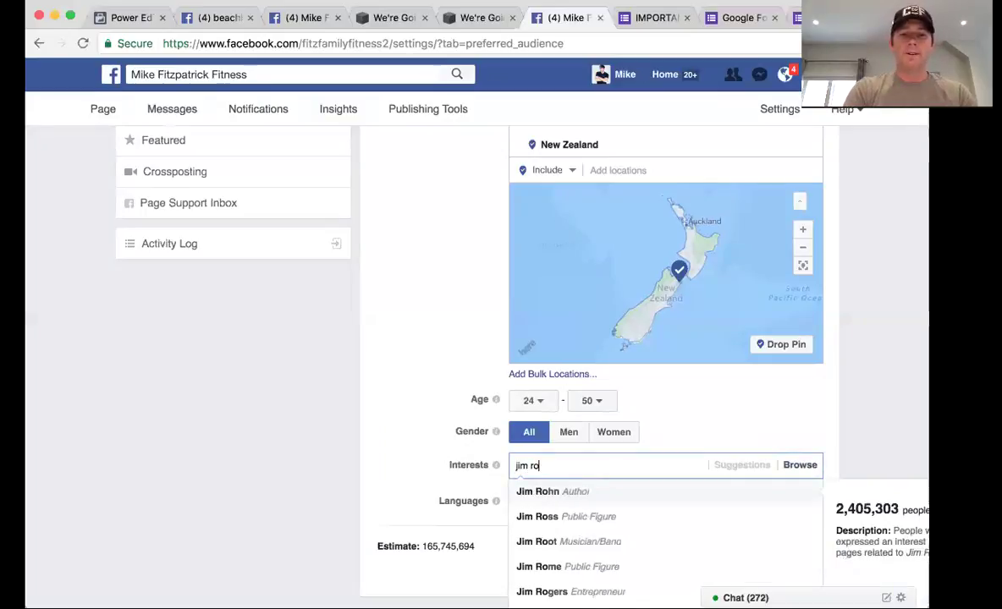
type("hn")
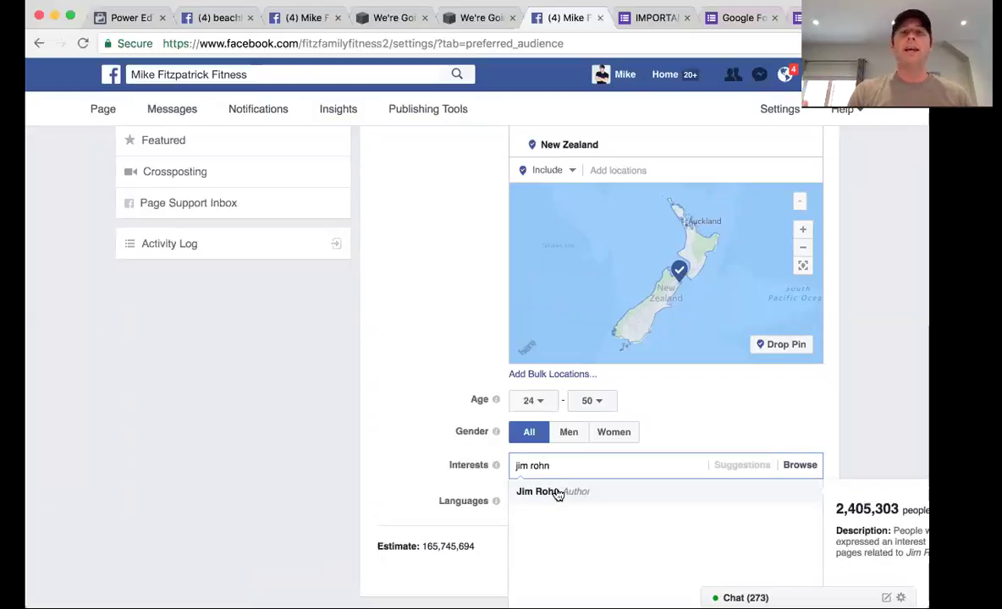
left_click(558, 494)
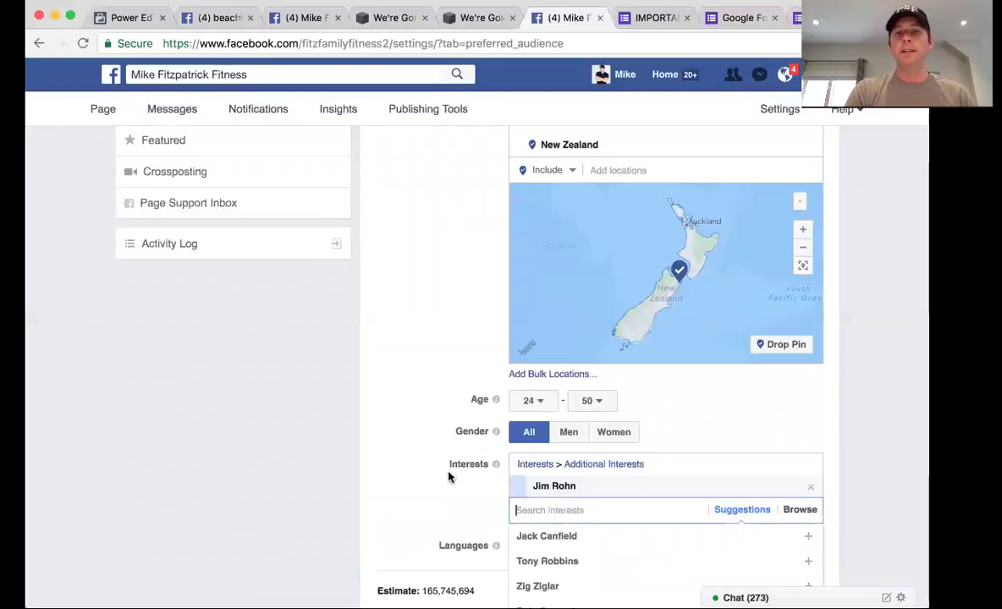
scroll(447, 475, "down", 2)
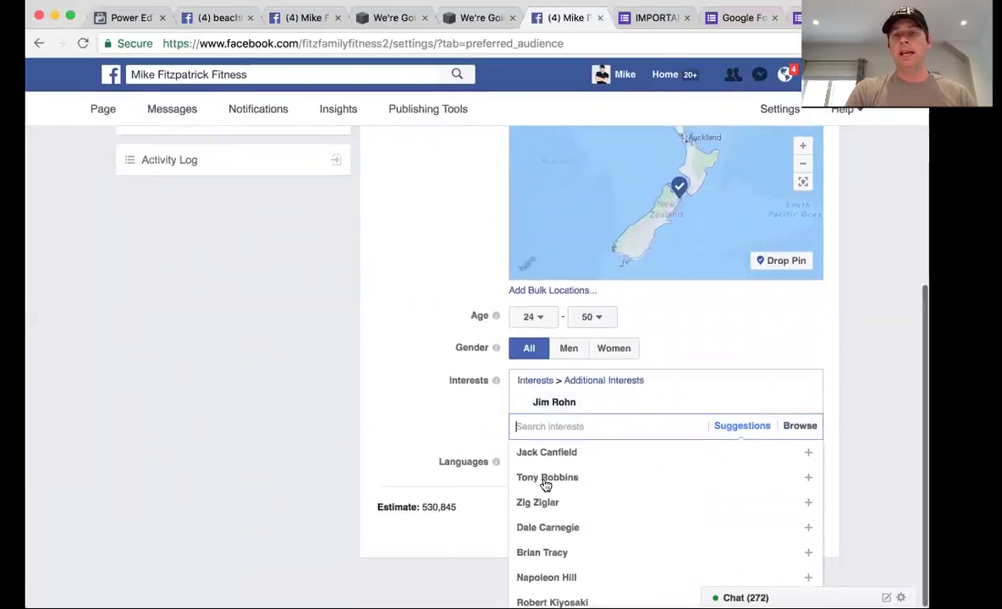
left_click(557, 481)
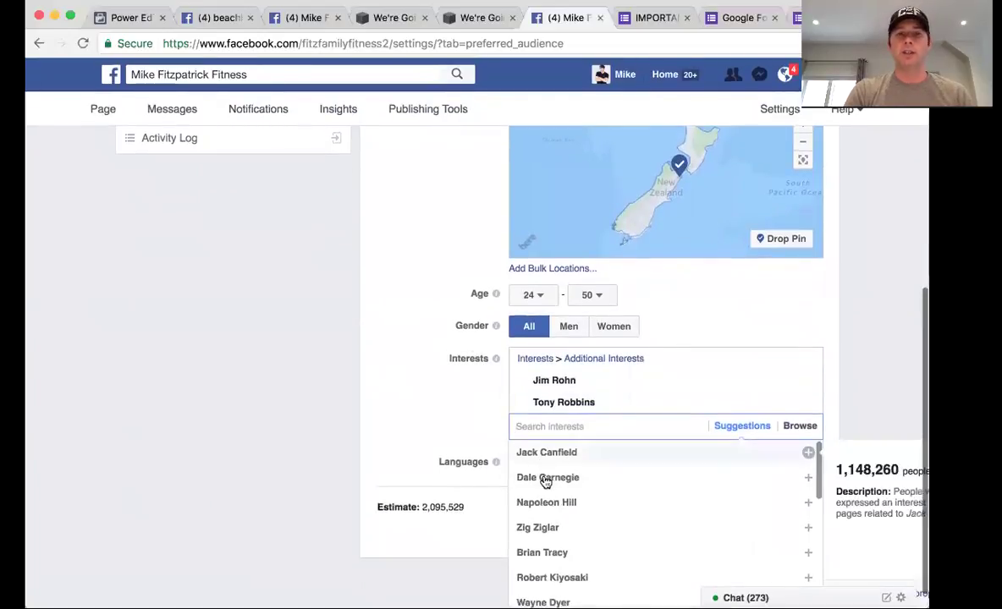
left_click(546, 479)
scroll(432, 436, "down", 1)
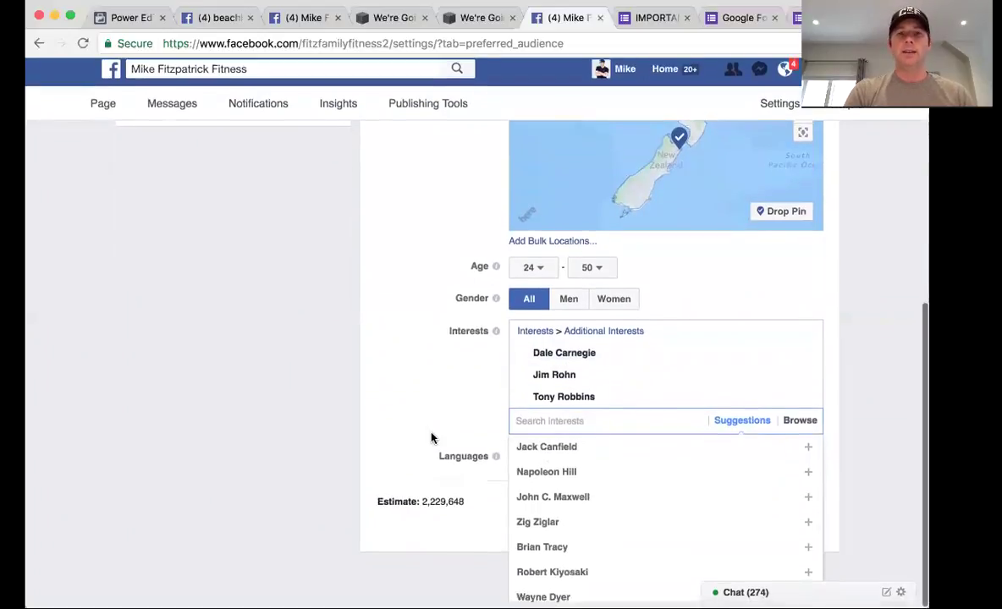
left_click(546, 503)
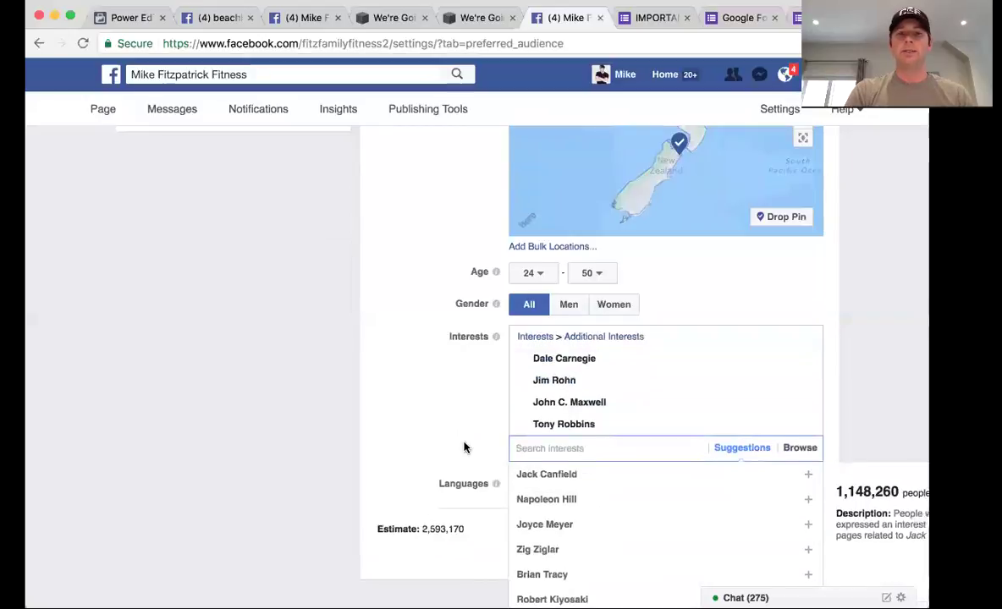
scroll(466, 445, "down", 1)
left_click(546, 529)
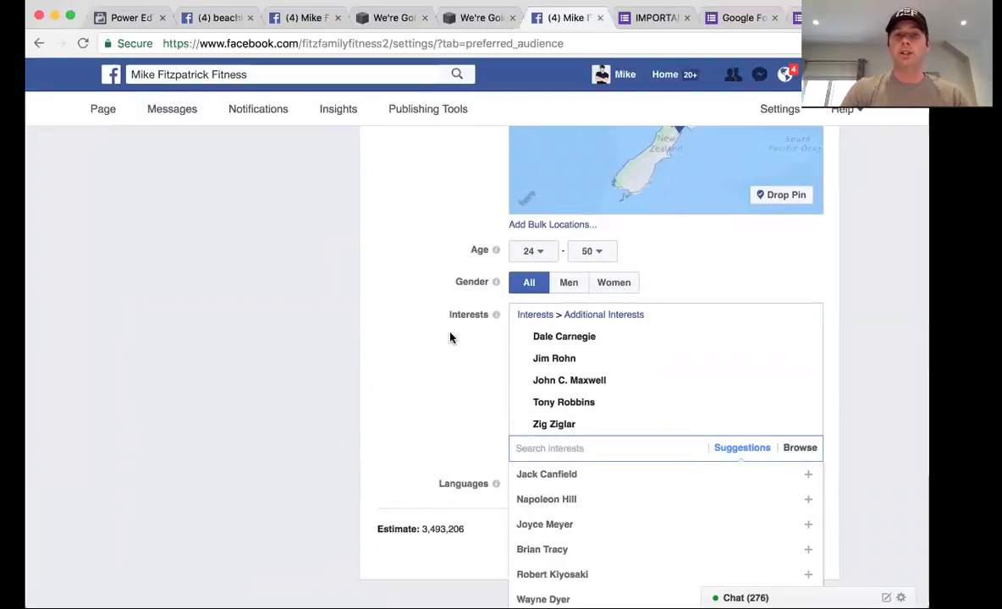
left_click(420, 358)
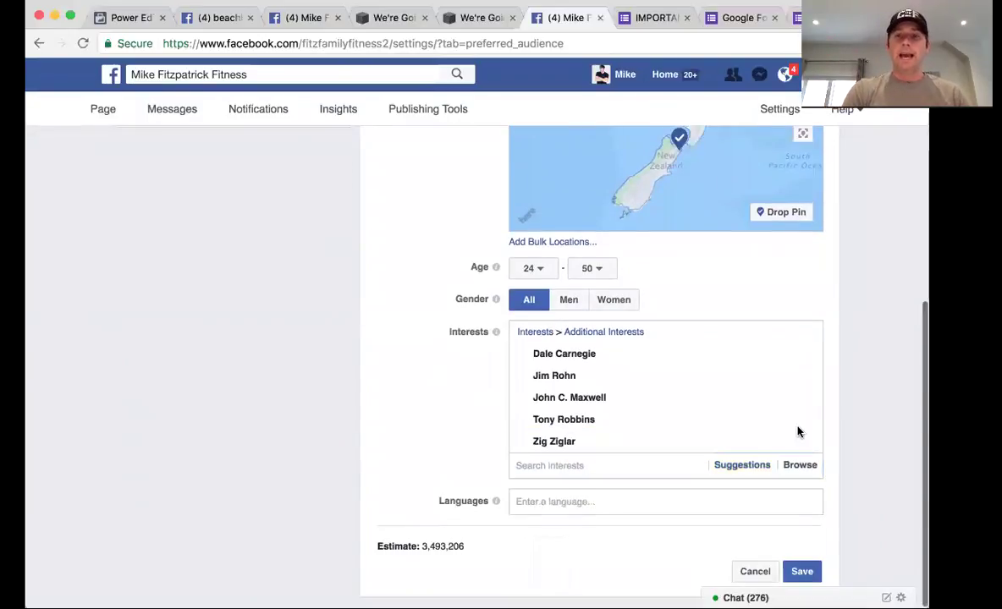
Add English (All) as the audience language, save the audience, and go to Instagram Ads
left_click(568, 506)
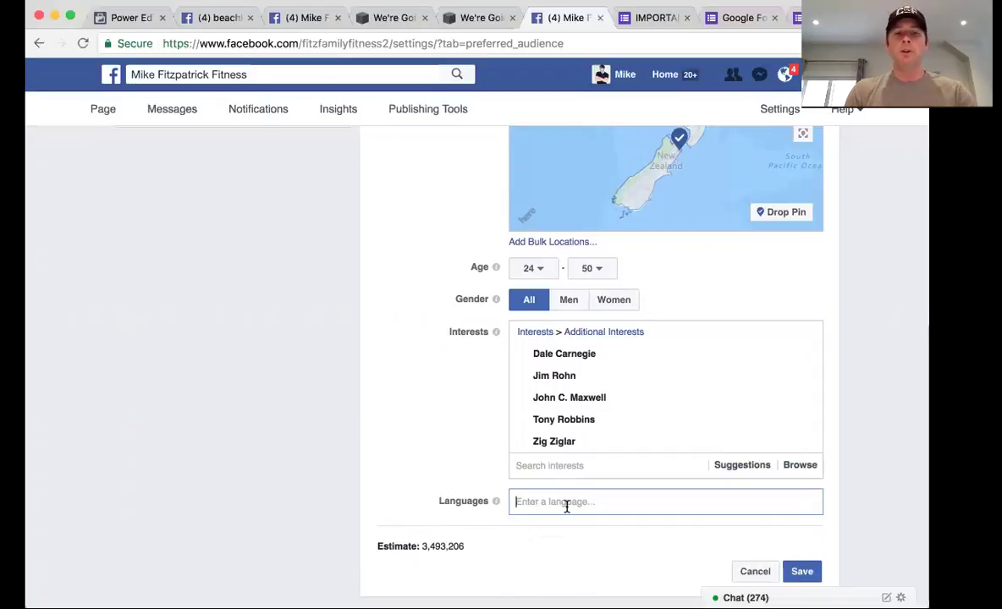
type("englis")
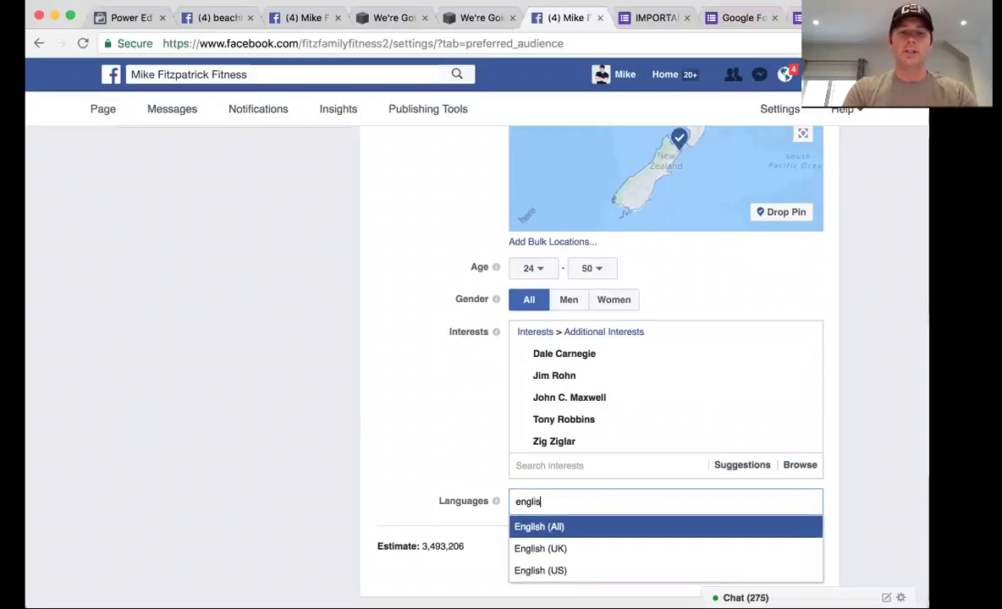
left_click(557, 530)
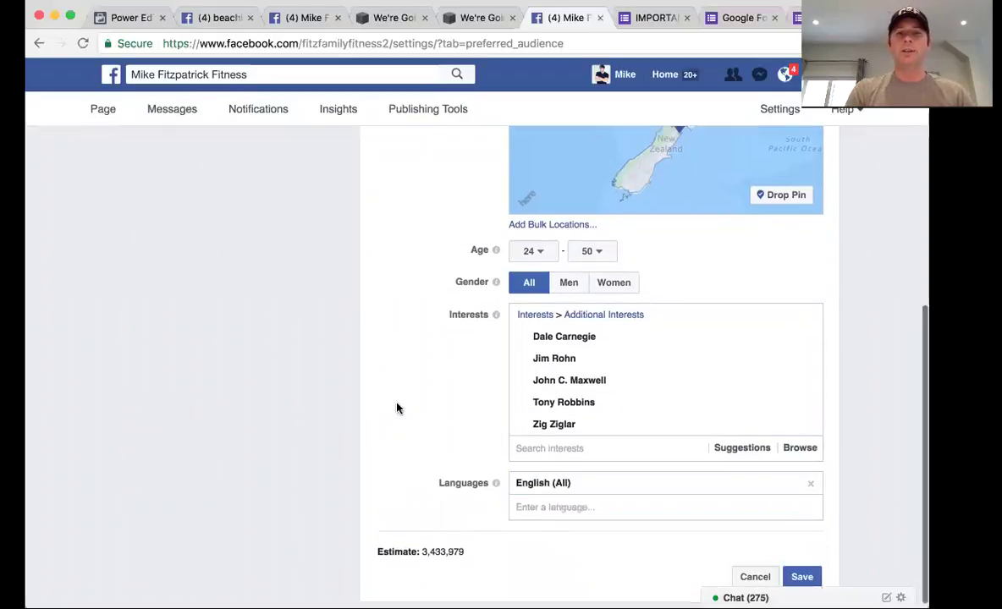
scroll(397, 409, "down", 1)
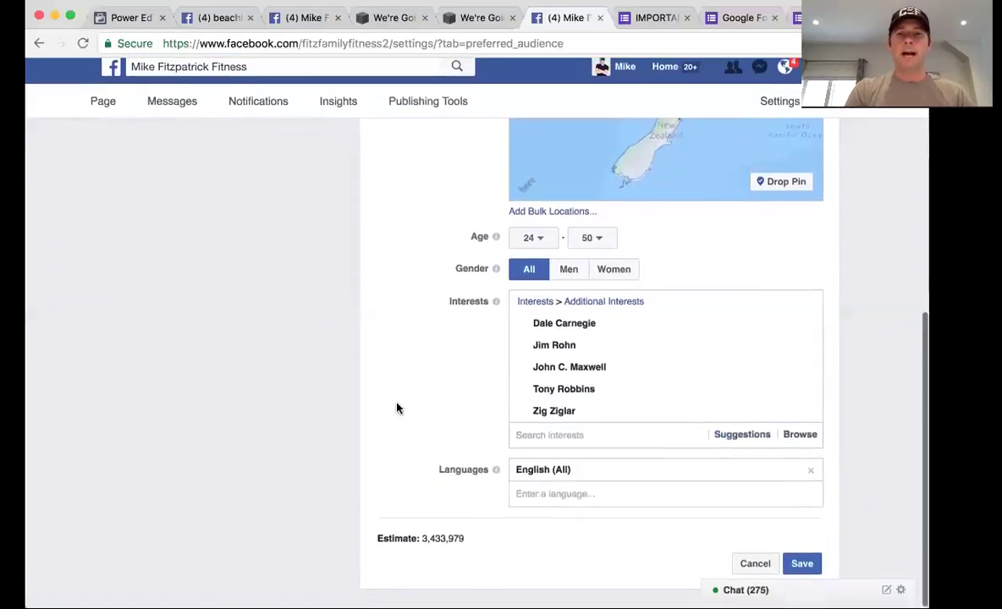
left_click(800, 573)
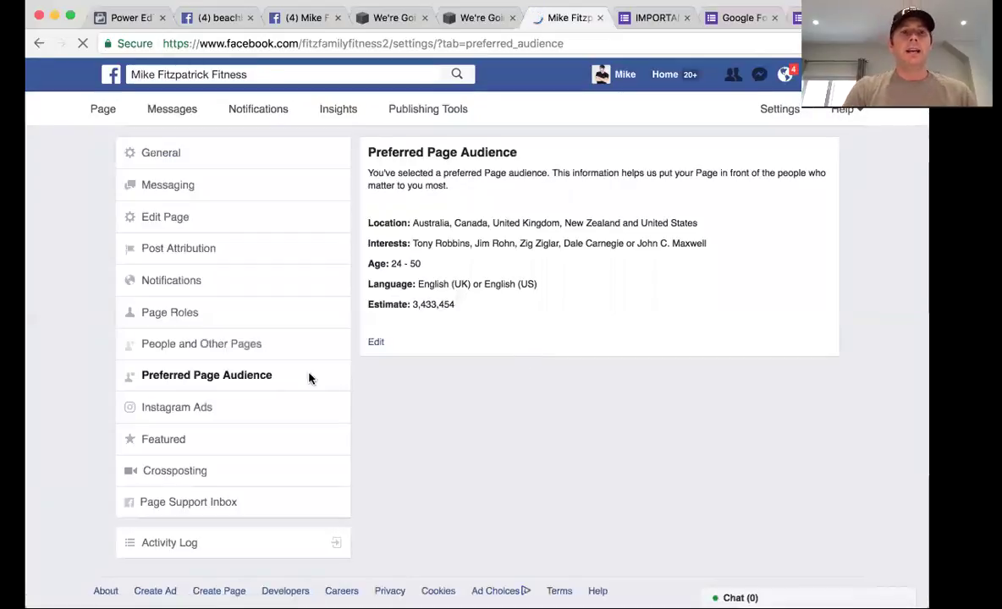
left_click(203, 411)
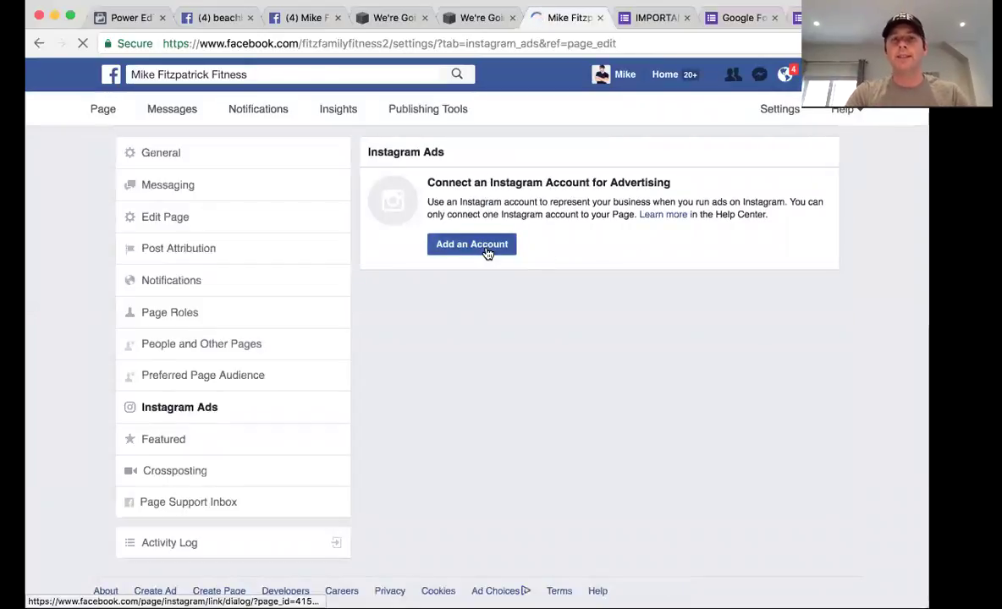
Cancel connecting an Instagram account and view the published posts in Publishing Tools
left_click(487, 250)
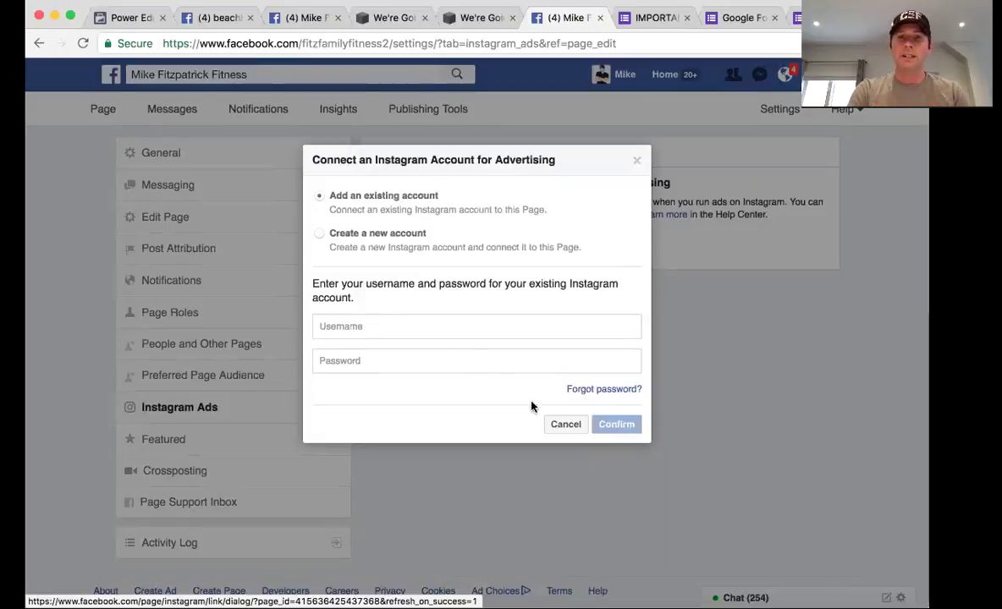
left_click(564, 424)
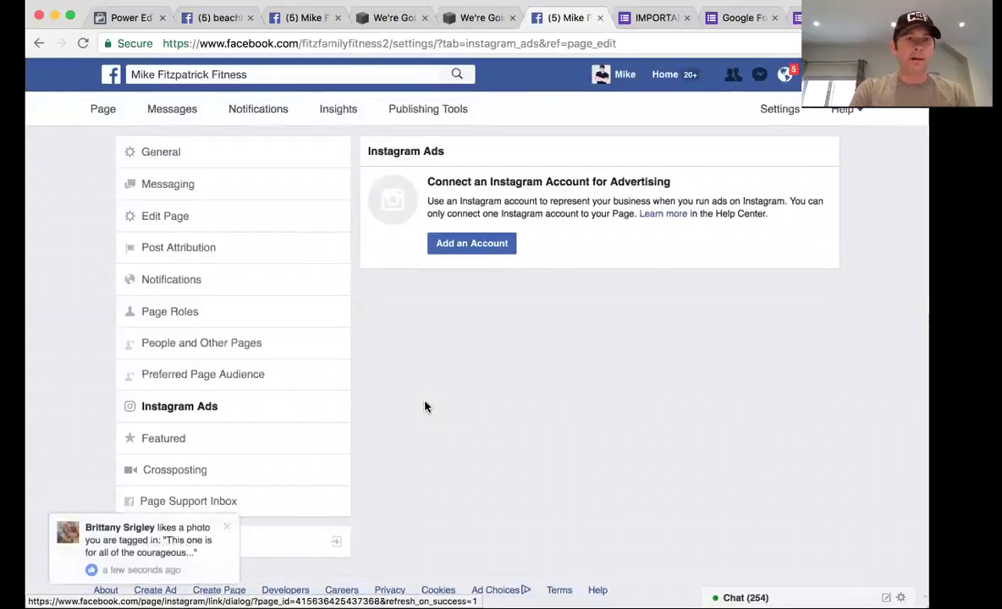
left_click(437, 118)
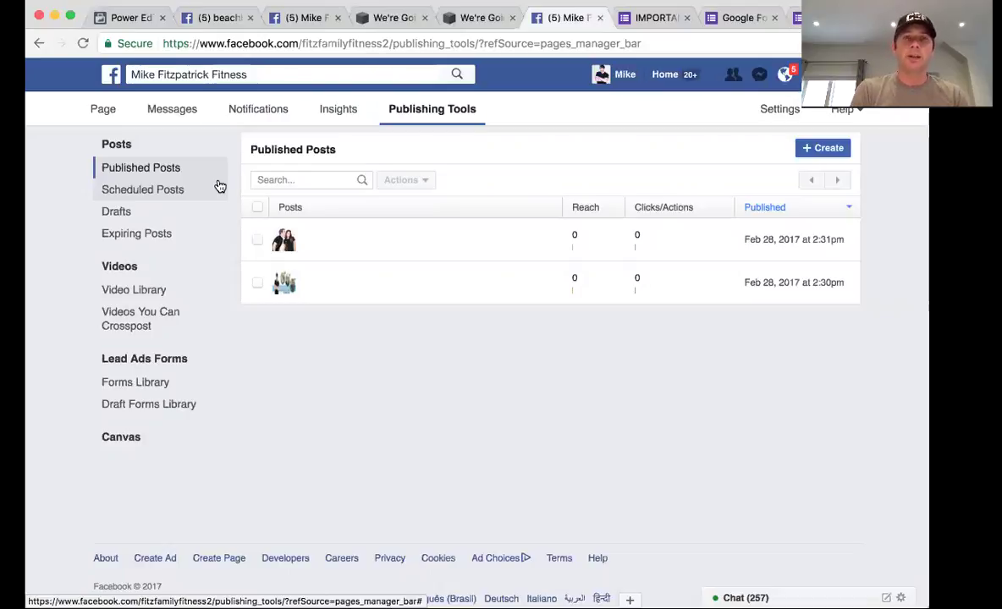
Review Scheduled Posts and Drafts, return to the page Home, and narrow the browser window
left_click(135, 191)
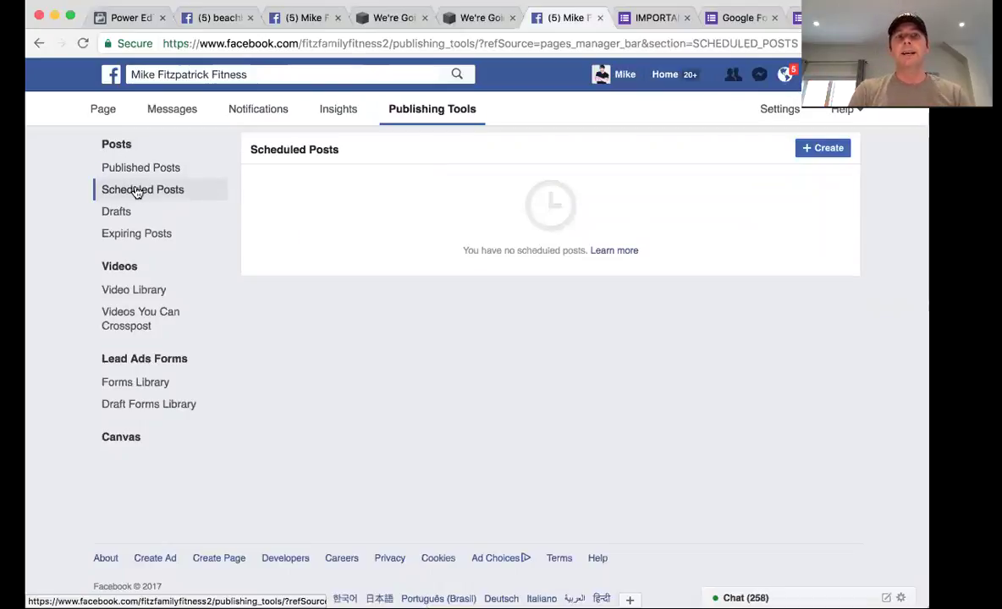
left_click(130, 214)
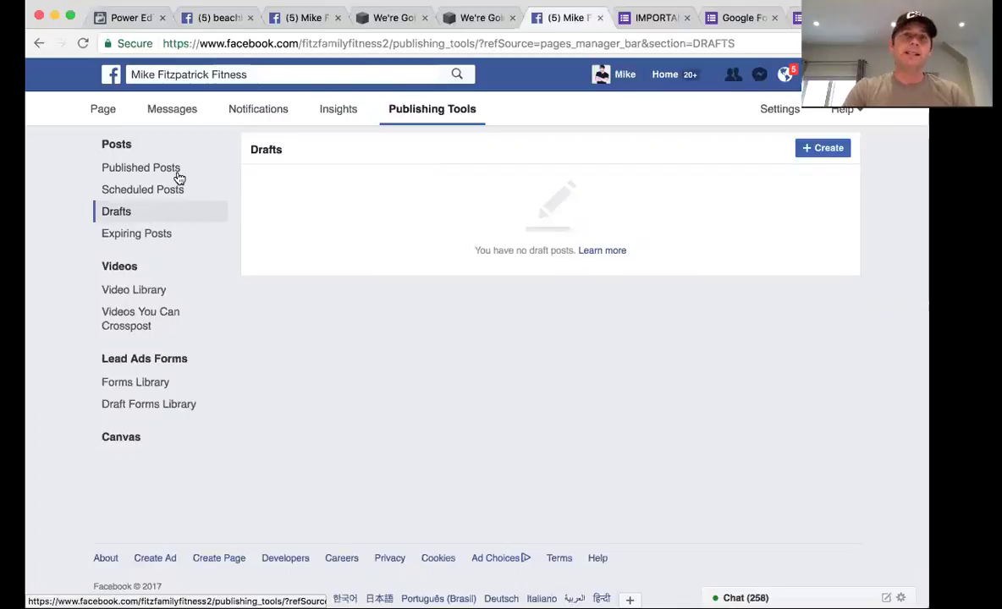
left_click(105, 113)
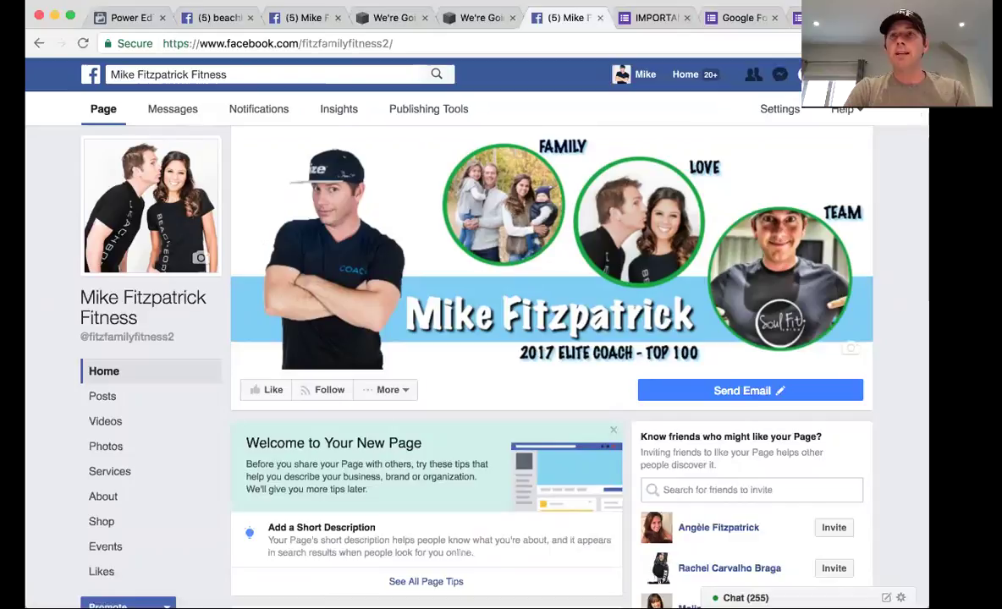
left_click_drag(844, 113, 751, 130)
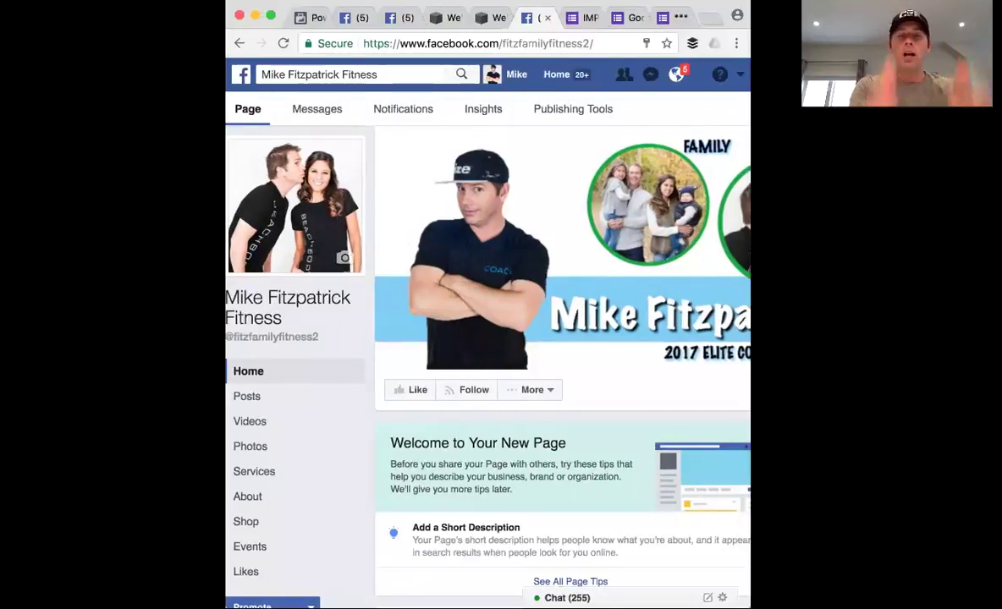